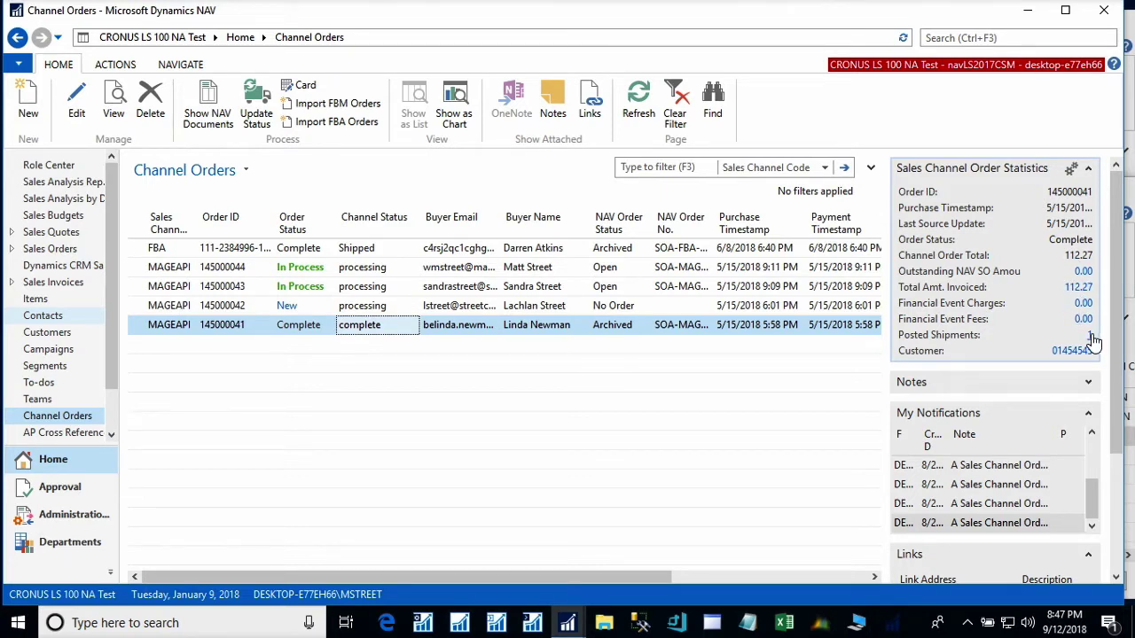
left_click(1075, 290)
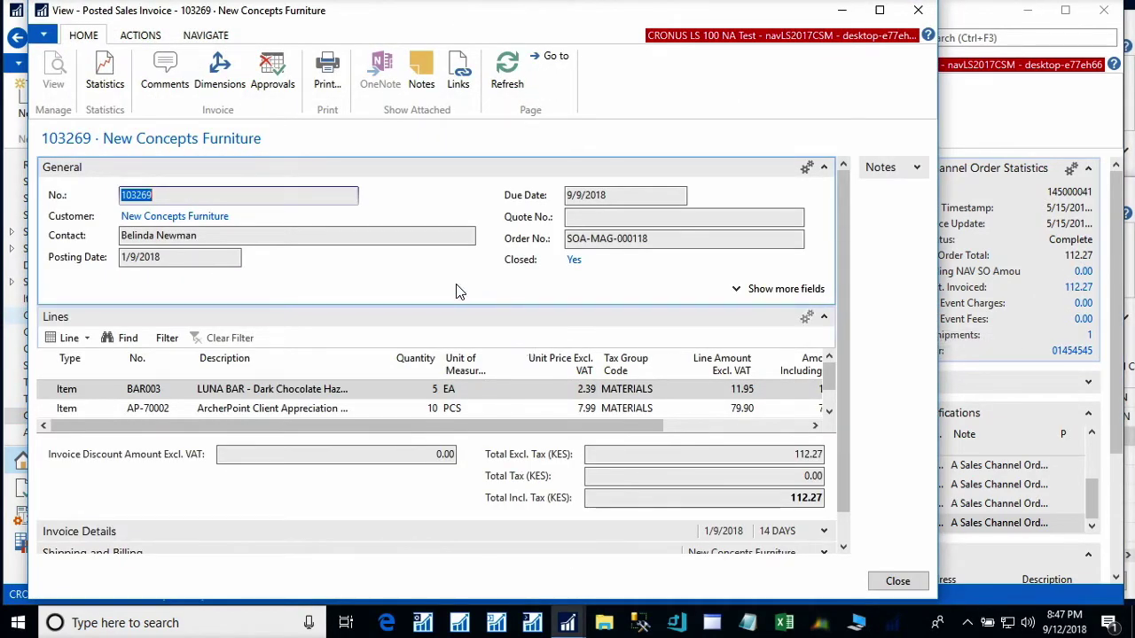
left_click(898, 581)
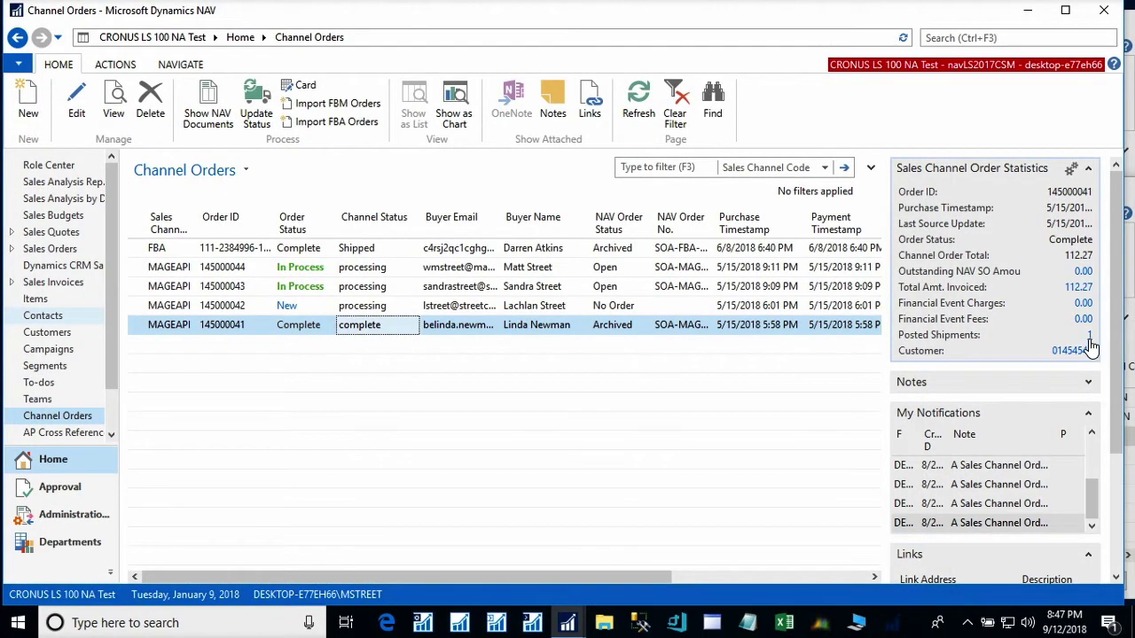
left_click(1089, 337)
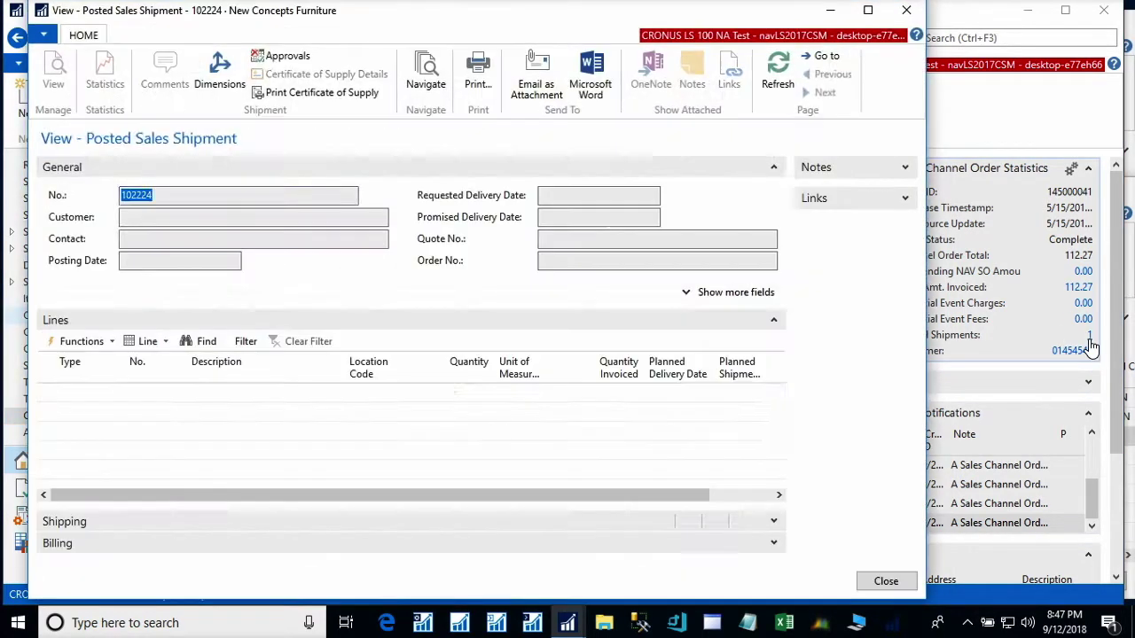
left_click(889, 585)
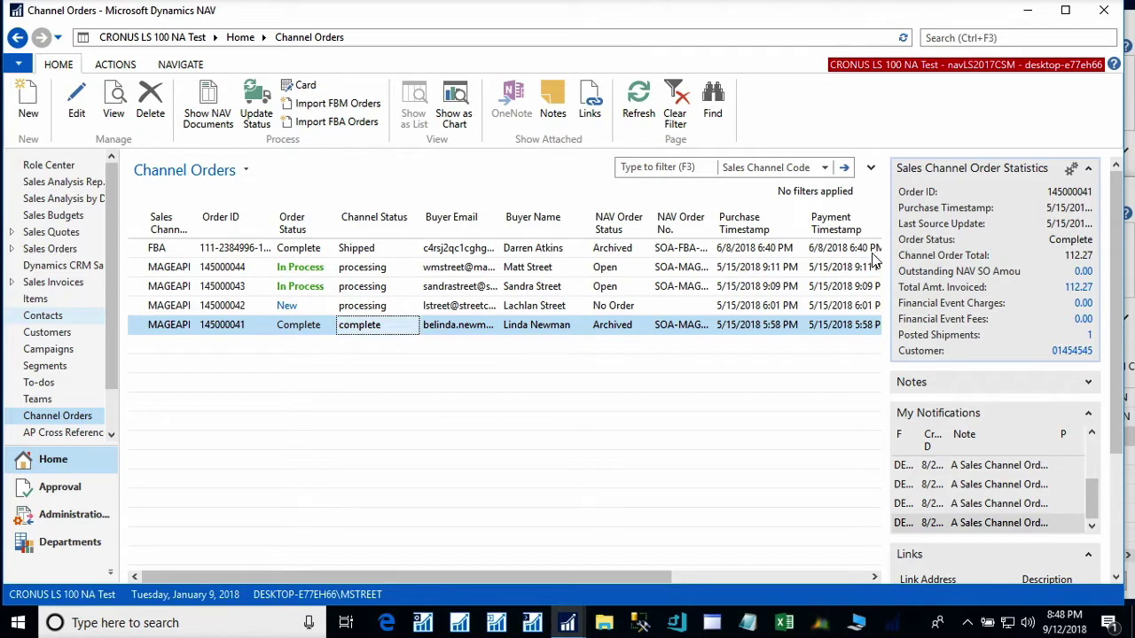
left_click(698, 274)
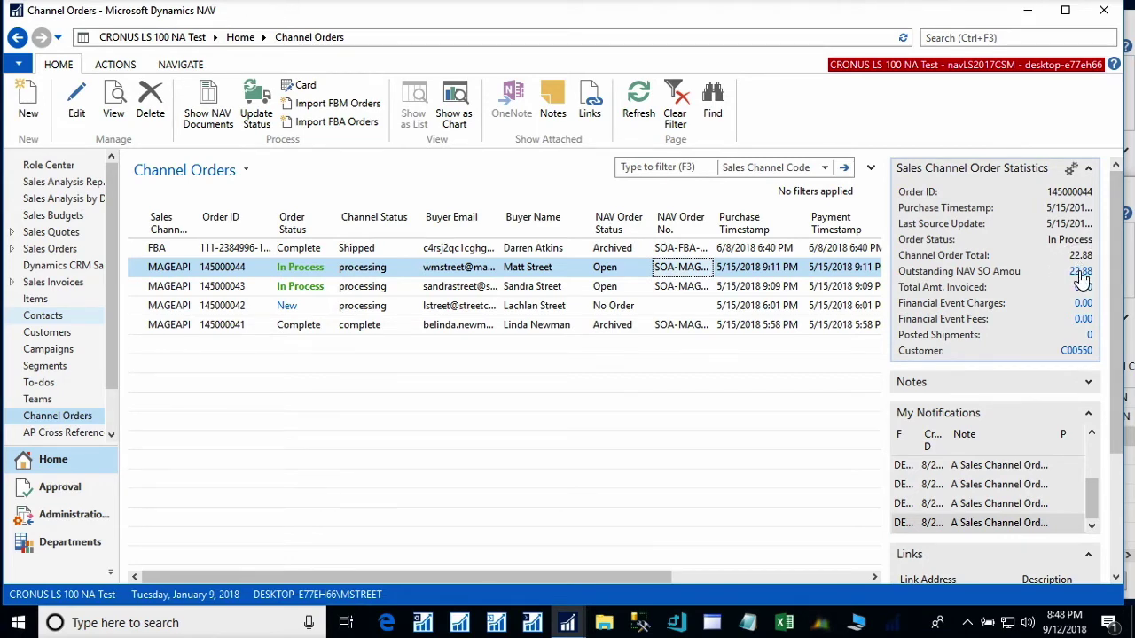
left_click(1081, 273)
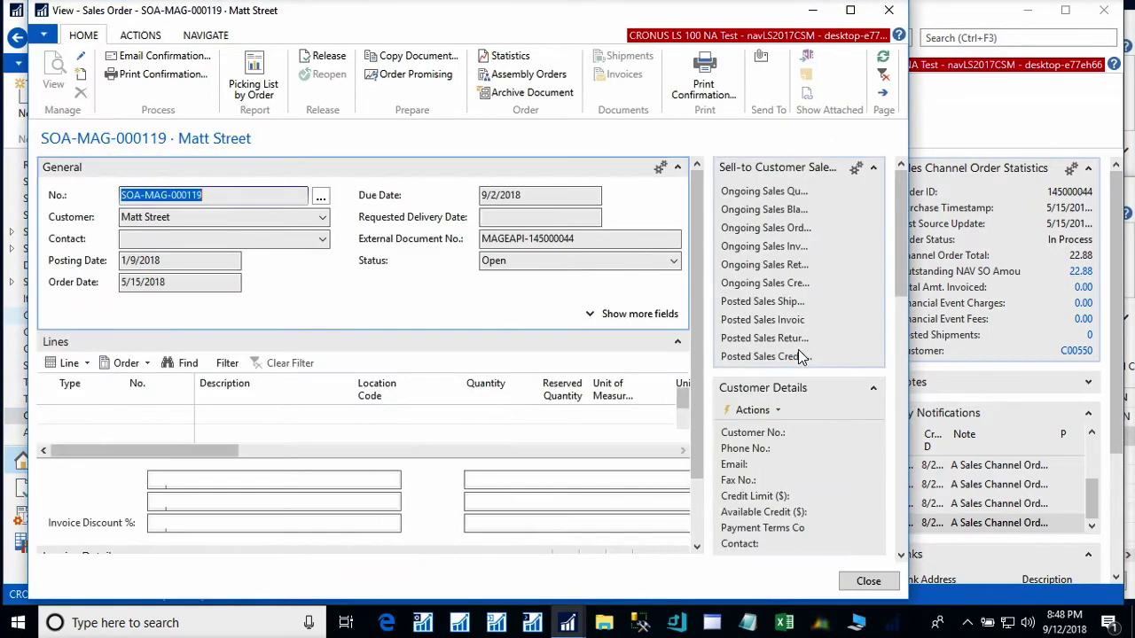
left_click(865, 580)
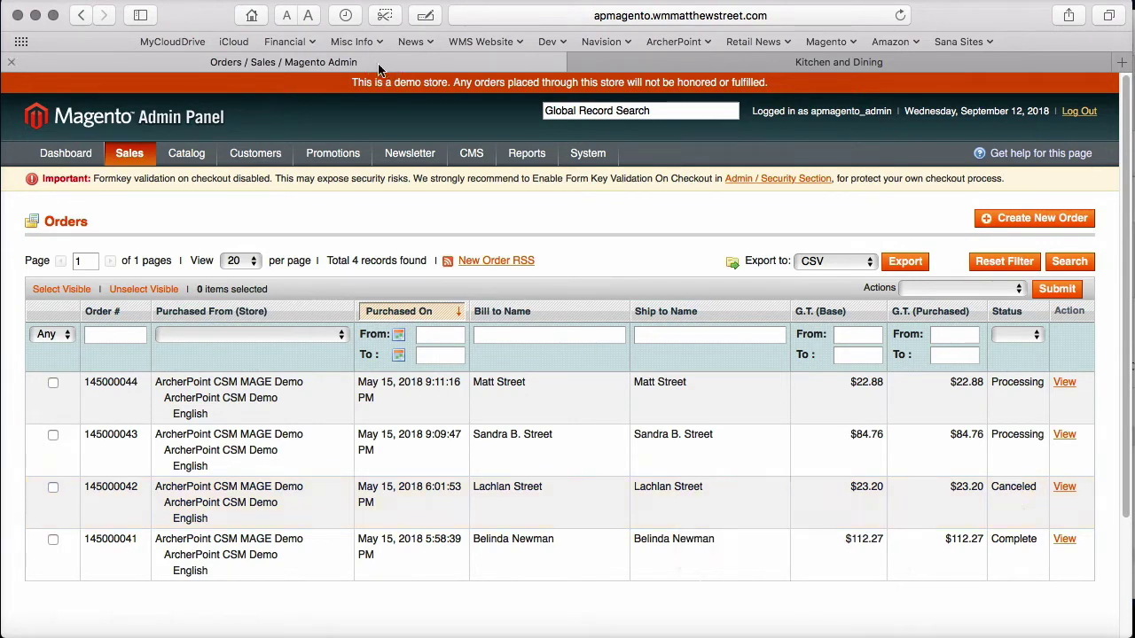
- Switch to the Kitchen and Dining tab showing the LUNA BAR - Dark Chocolate Hazelnut product page
left_click(717, 62)
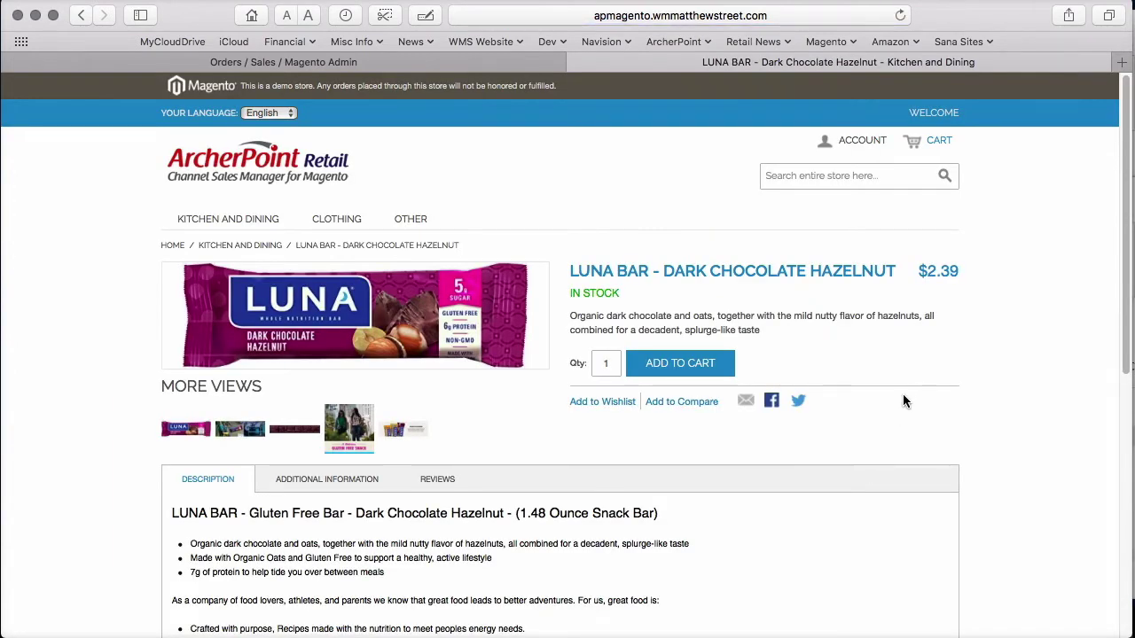
- View the LUNA BAR photos, add one bar at $2.39 to the cart, and proceed to checkout
scroll(892, 425, "down", 5)
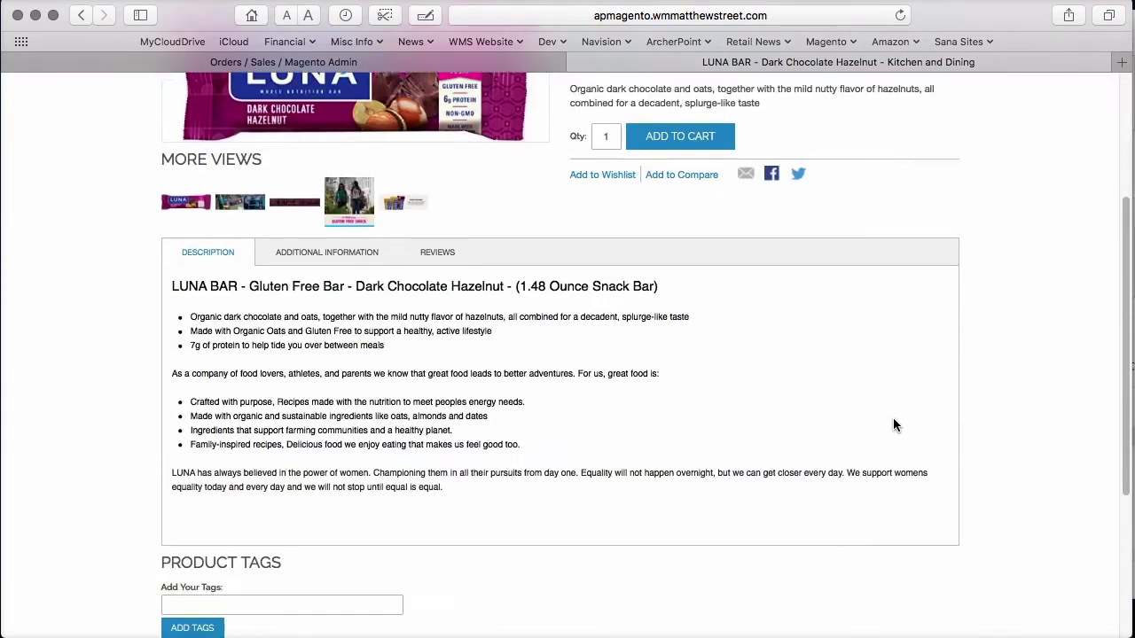
scroll(638, 352, "up", 3)
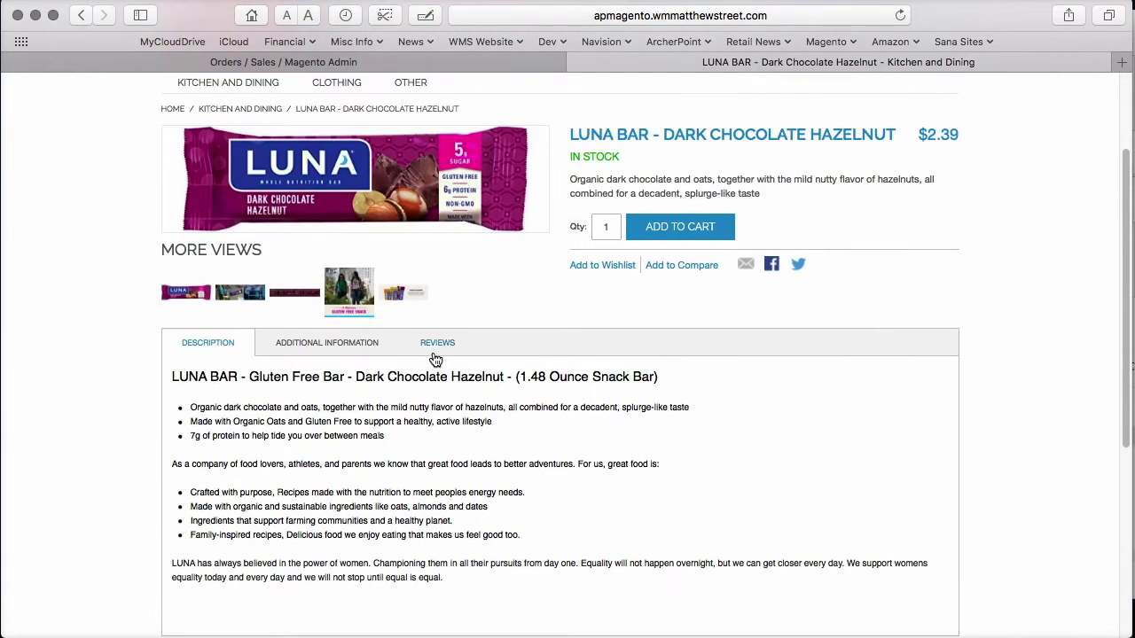
left_click(353, 292)
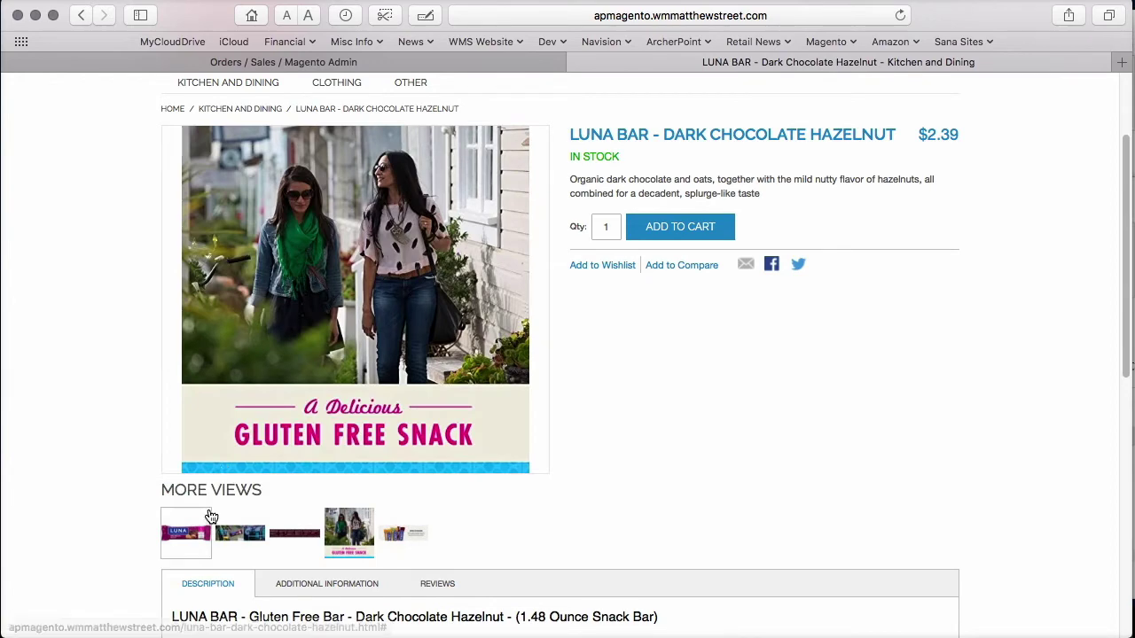
left_click(203, 534)
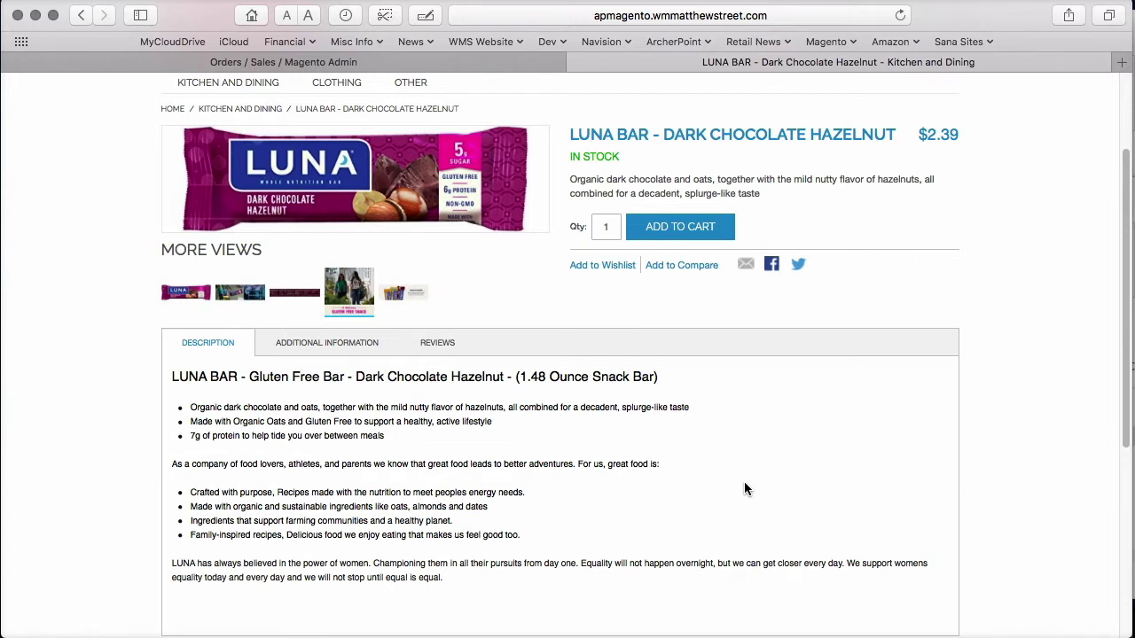
left_click(693, 233)
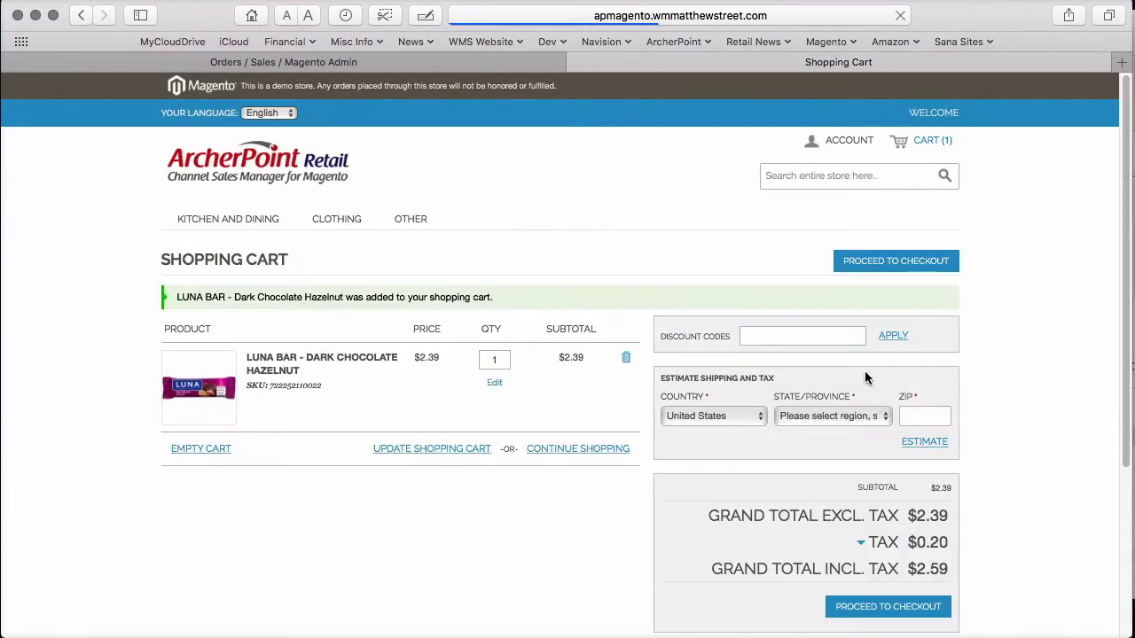
left_click(897, 259)
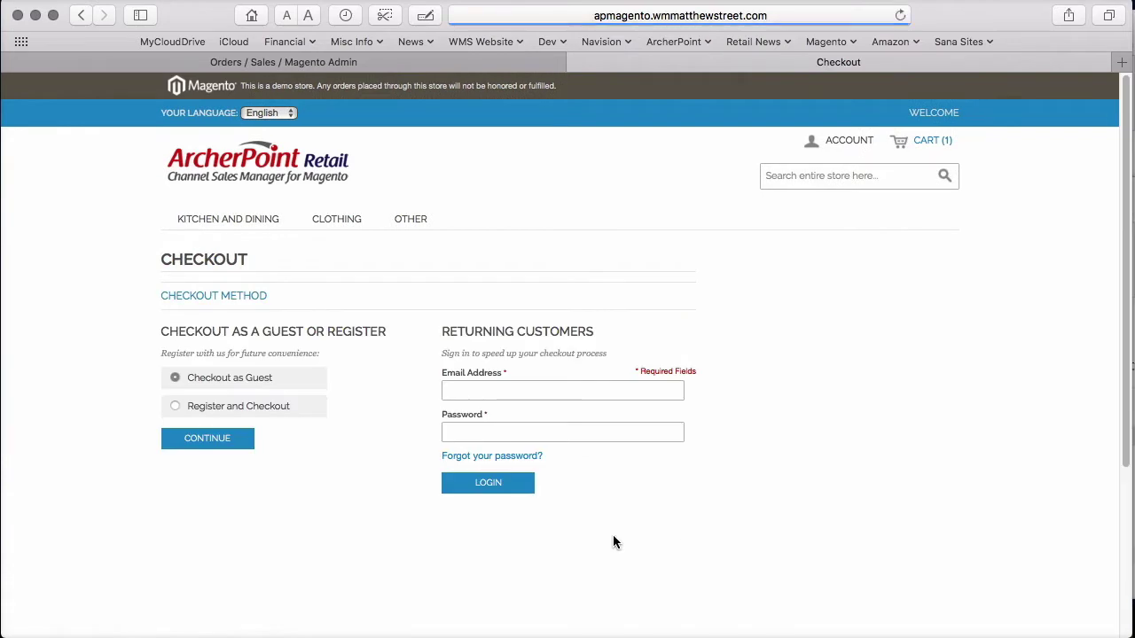
- Continue as a new customer and autofill the billing form from the saved contact
left_click(216, 439)
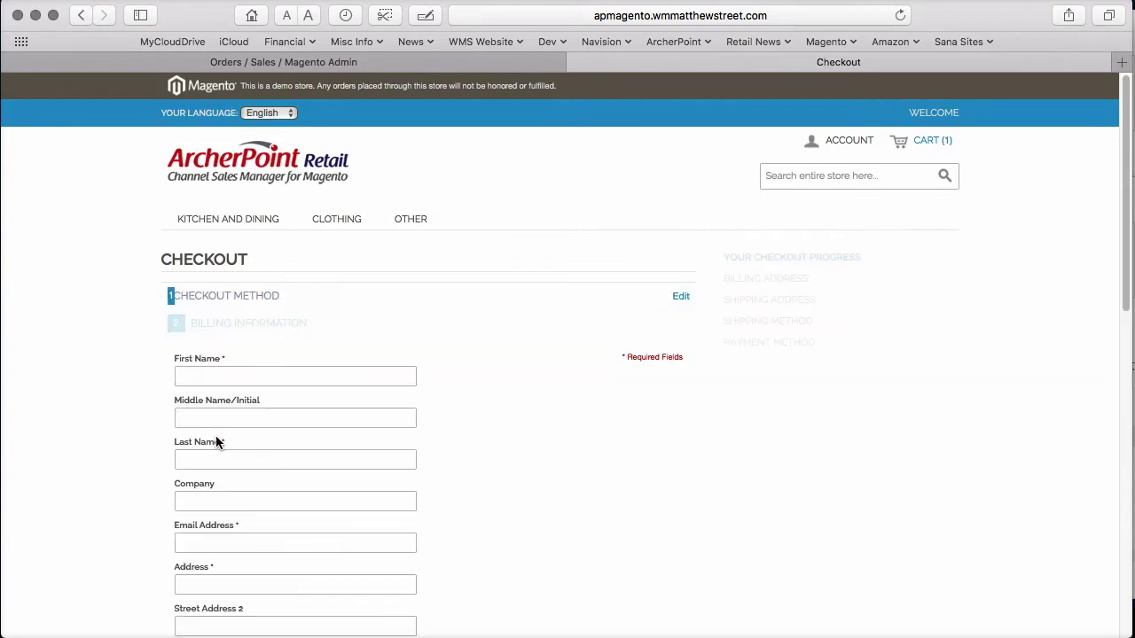
left_click(268, 376)
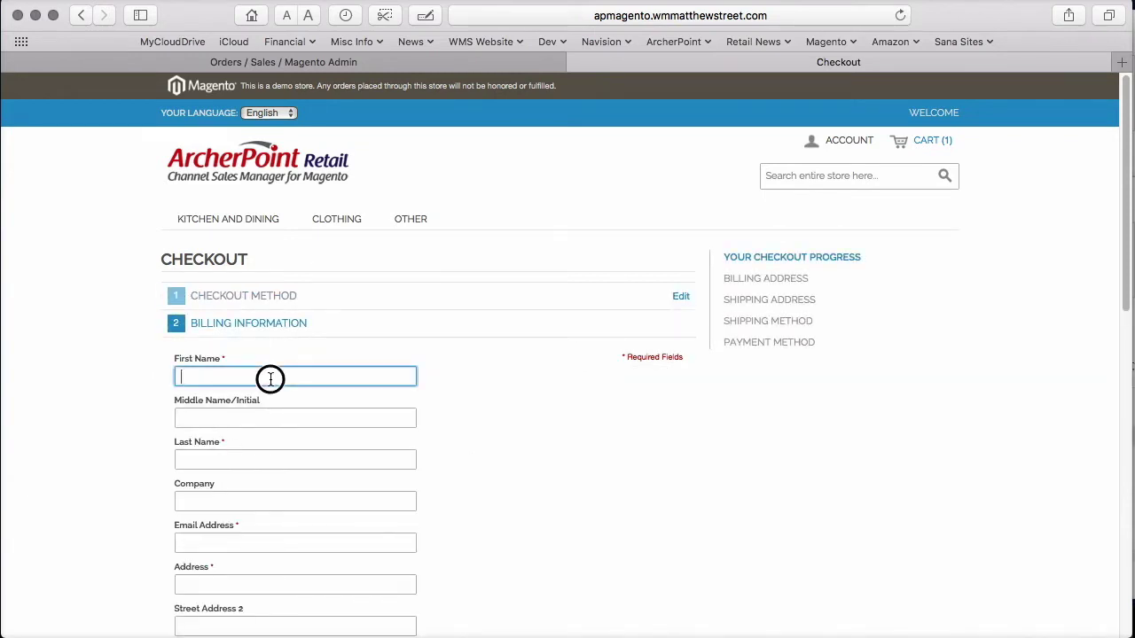
type("llll")
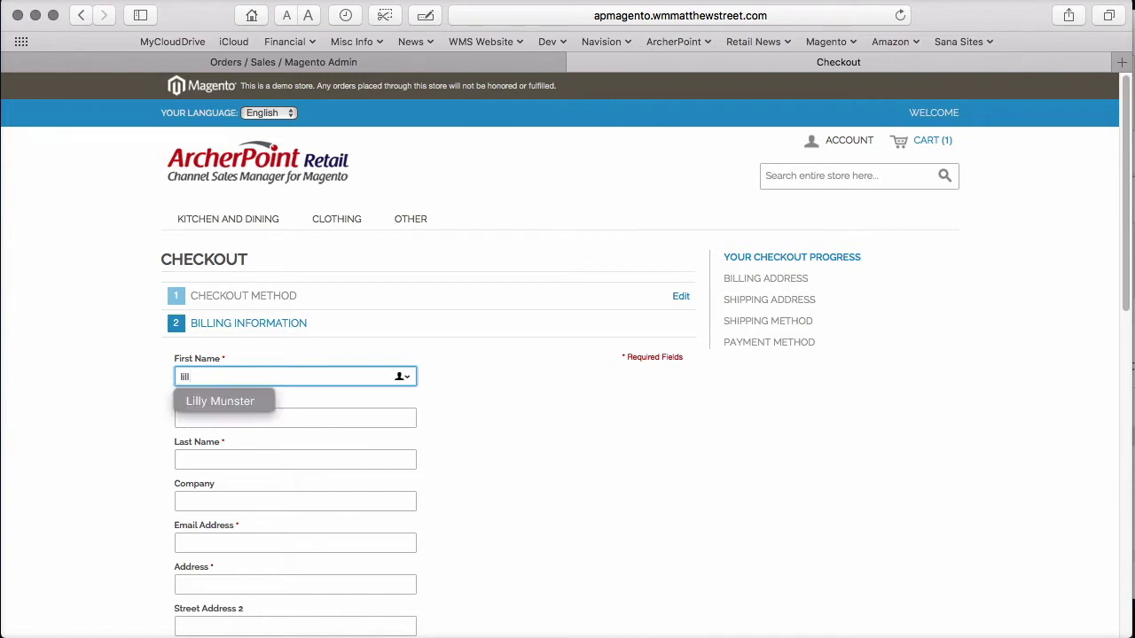
key("Return")
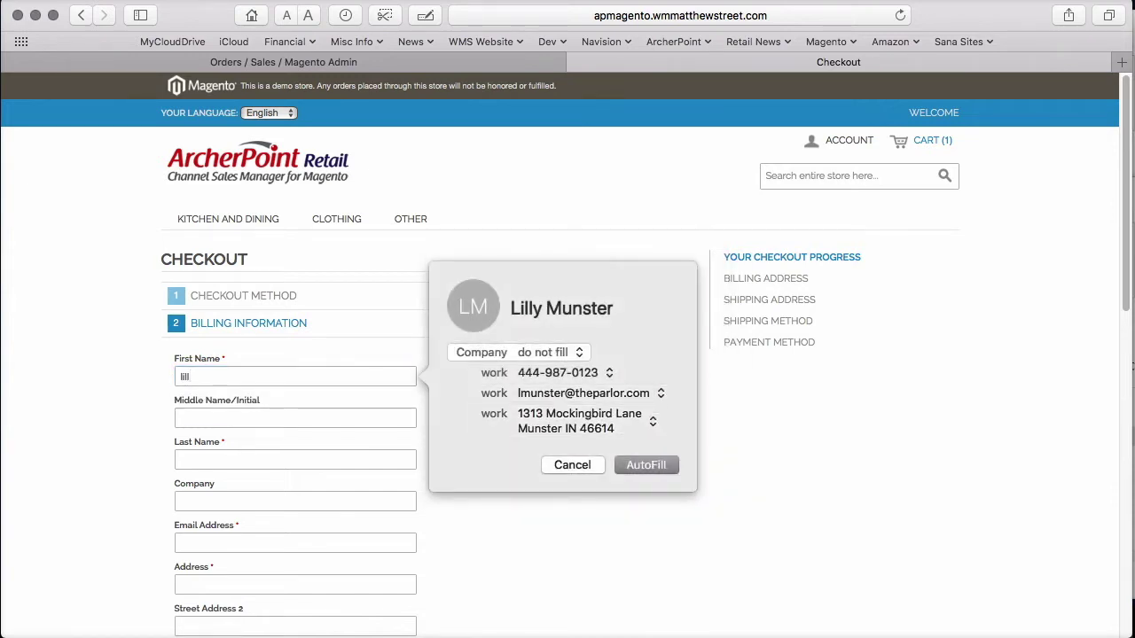
key("Return")
scroll(567, 354, "down", 5)
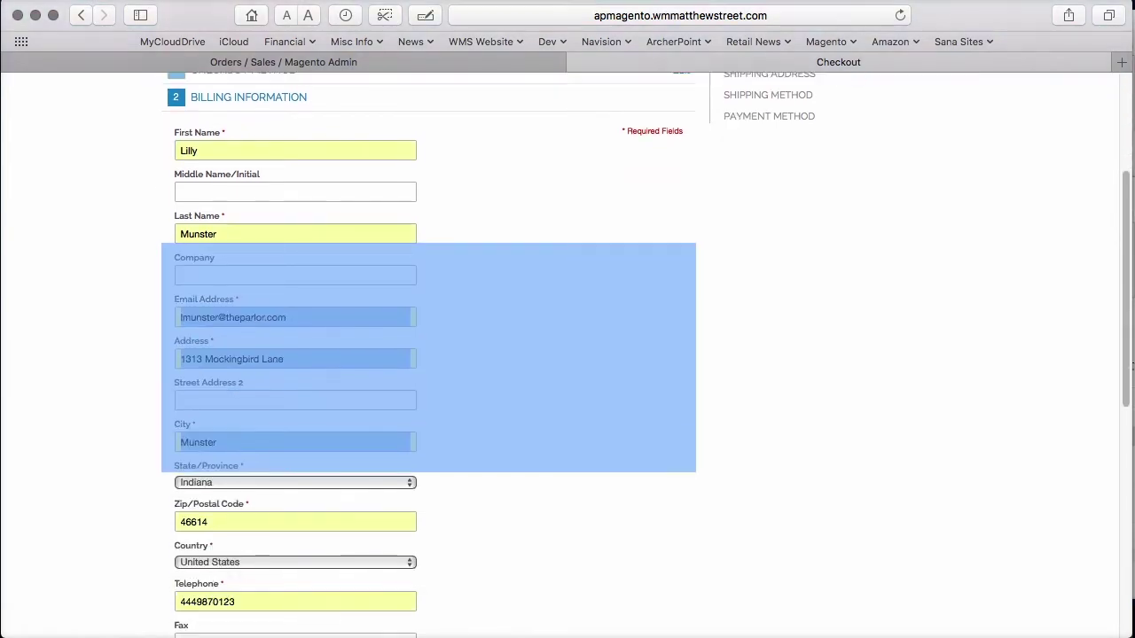
- Enter and confirm an account password, then choose UPS Ground shipping at $9.43
left_click(292, 503)
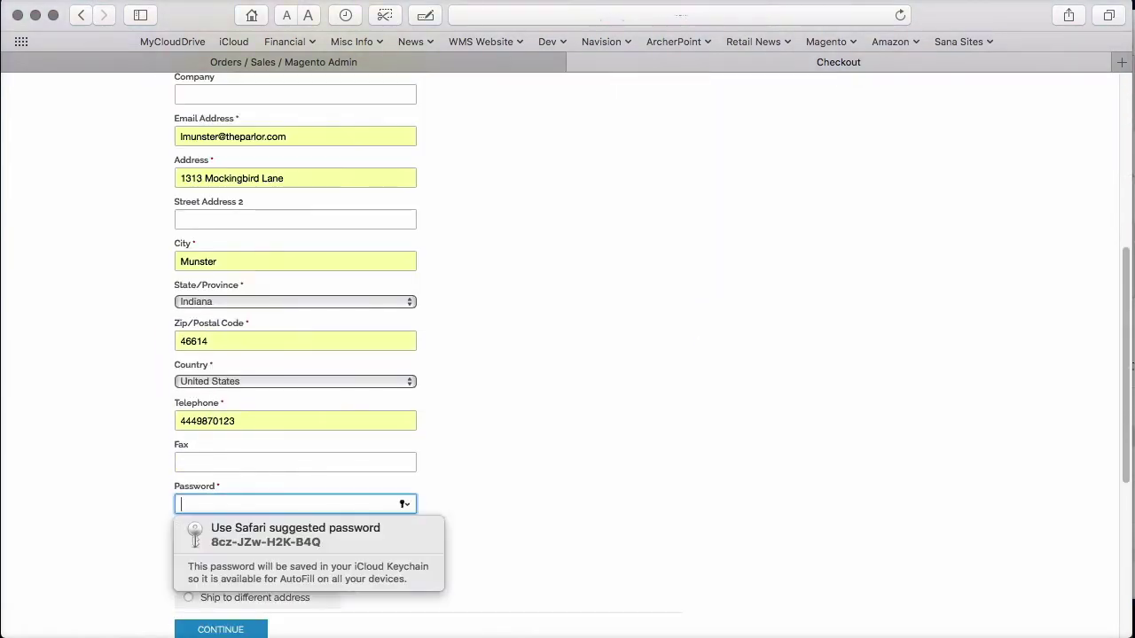
type("password1")
key("Tab")
type("password1")
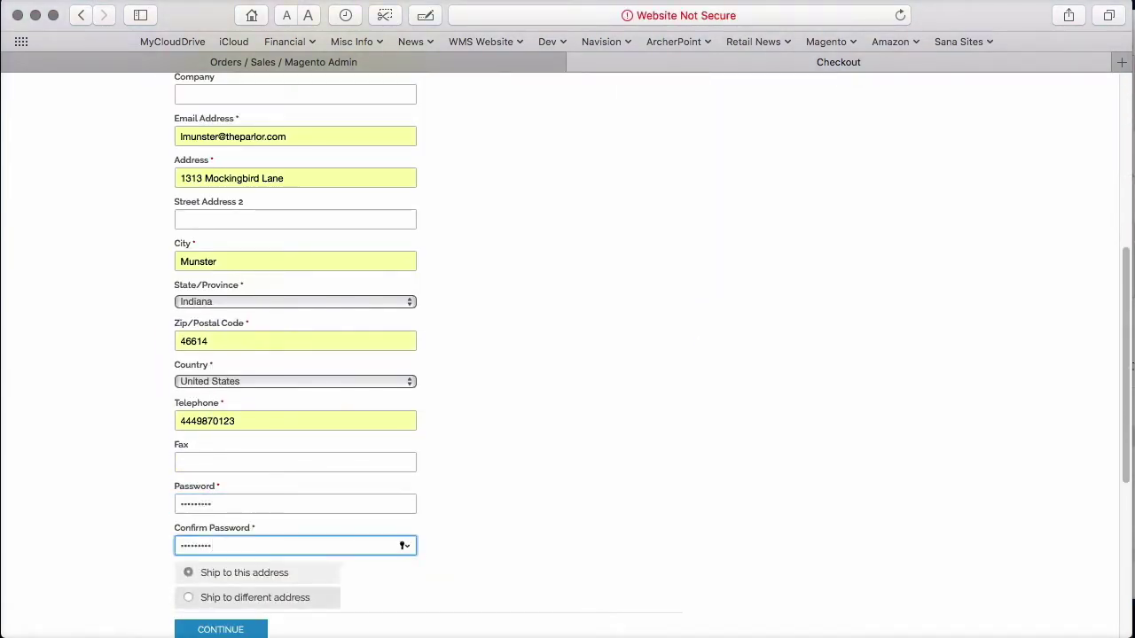
key("Return")
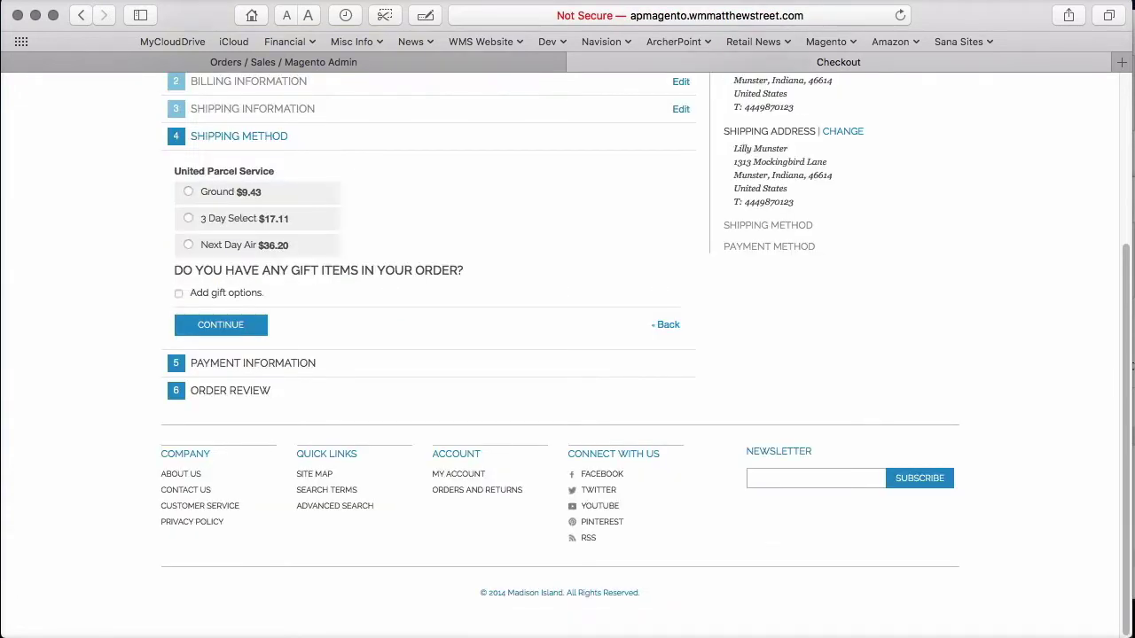
left_click(187, 192)
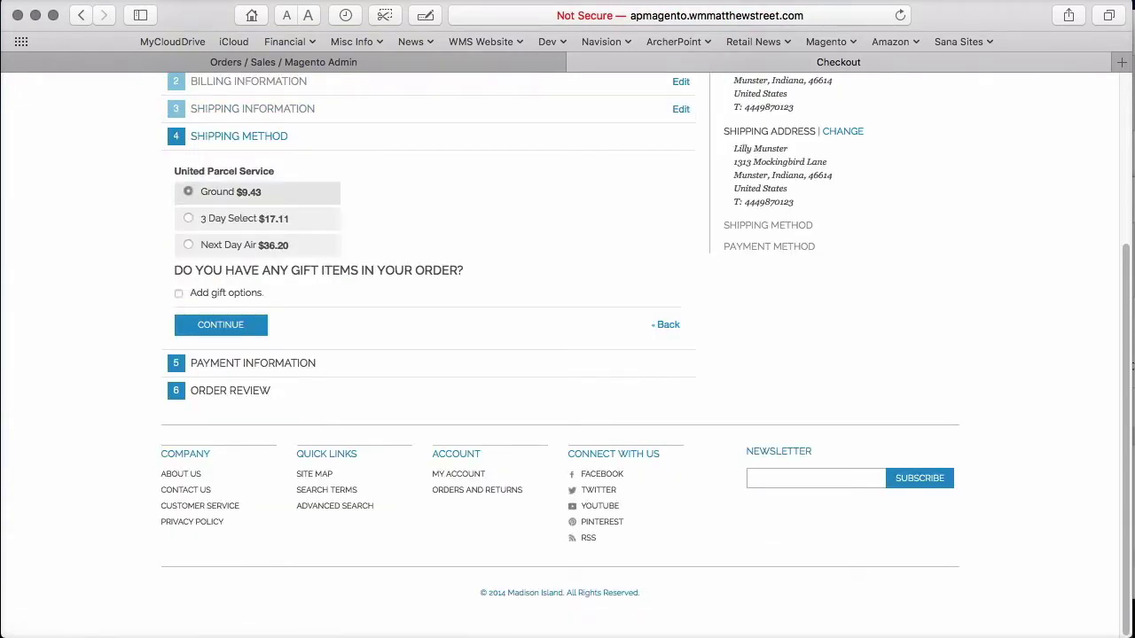
key("Return")
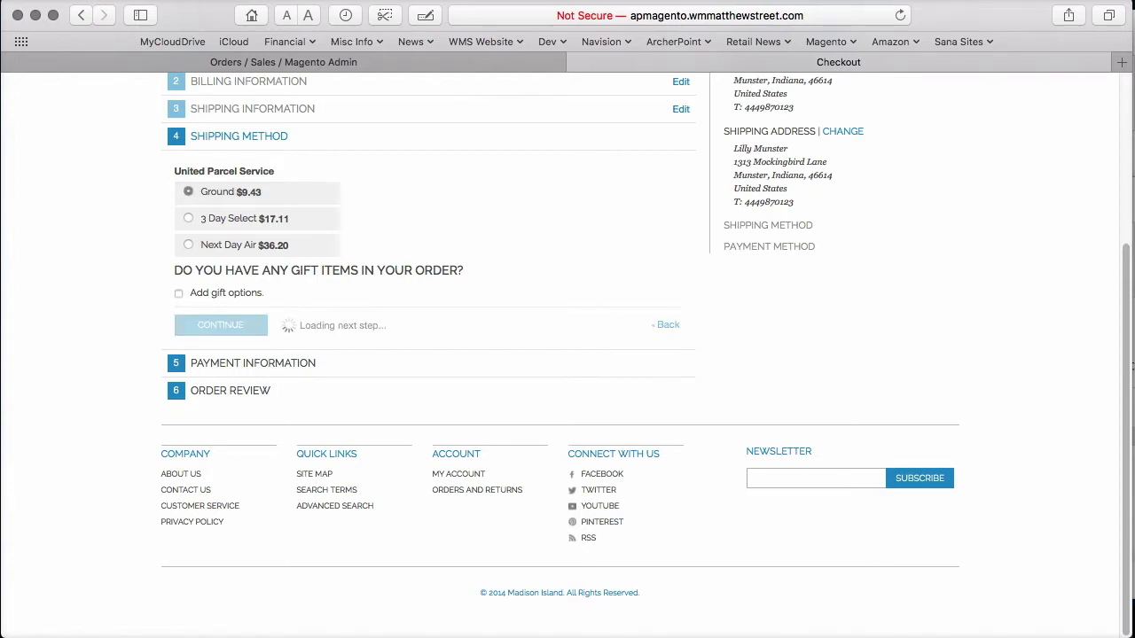
- Pay by demo credit card, entering the cardholder name, Visa card type and card number
left_click(188, 316)
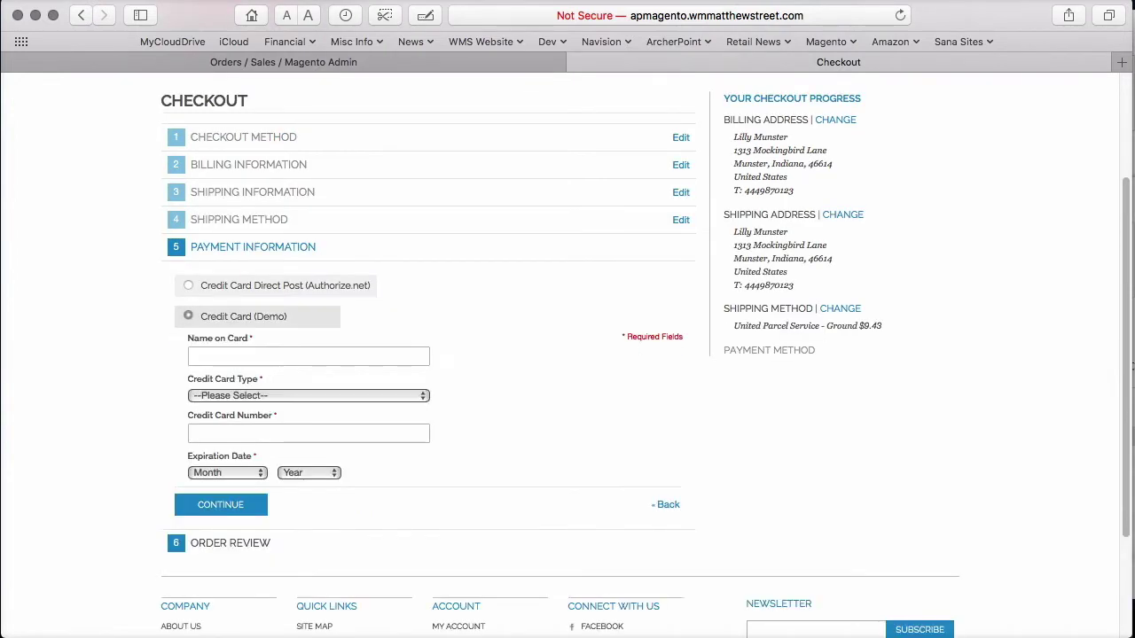
left_click(307, 355)
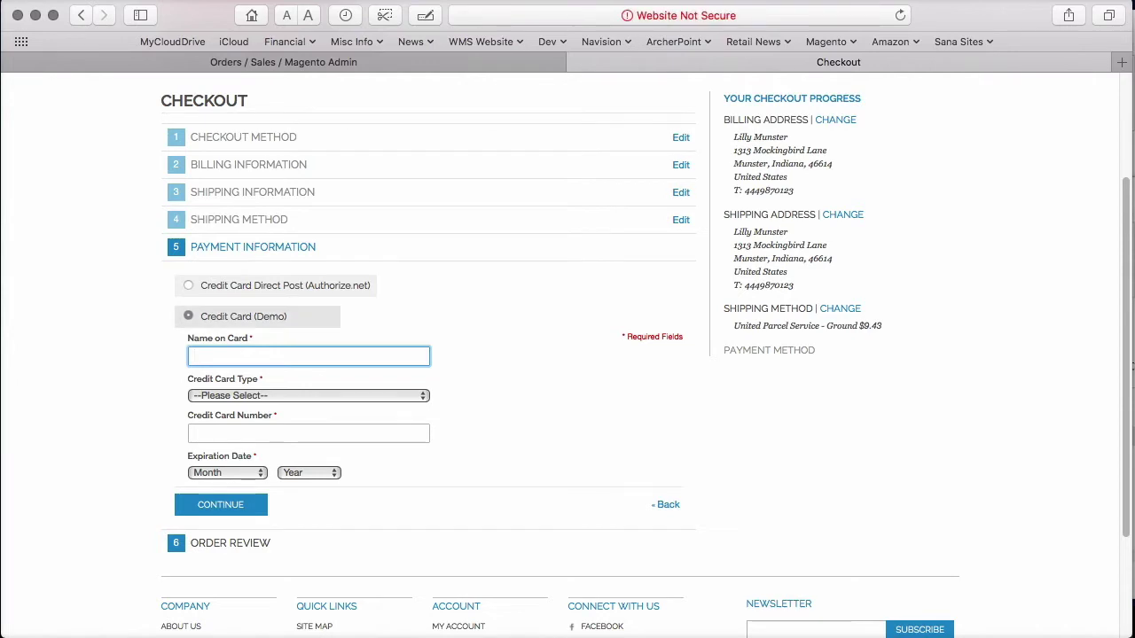
type("L")
type("munster")
key("Tab")
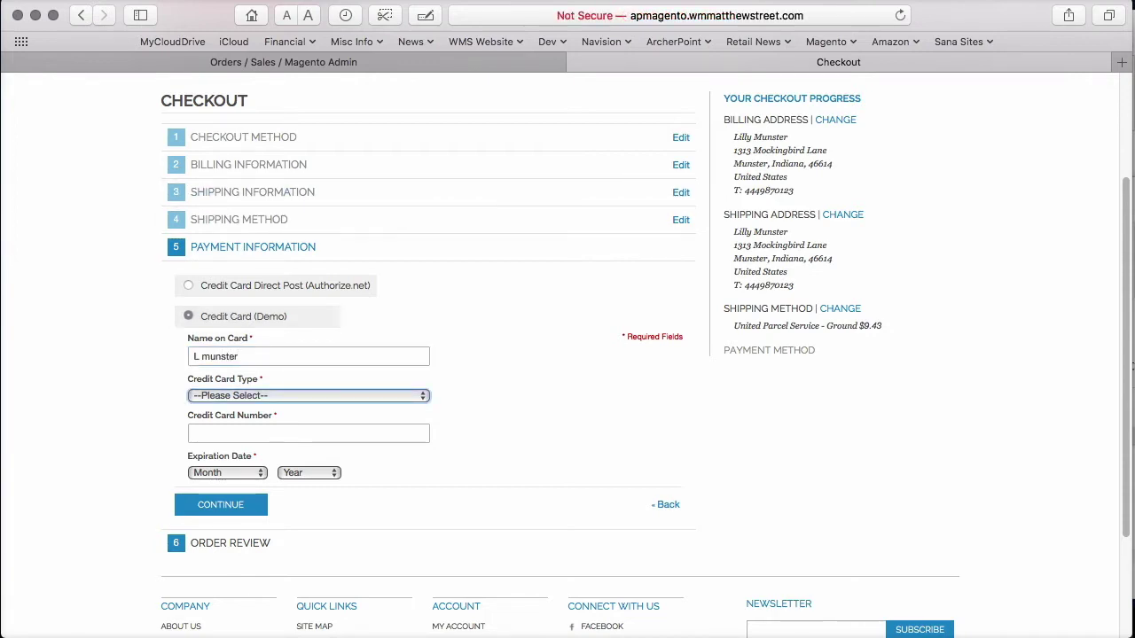
left_click(229, 395)
left_click(212, 427)
left_click(260, 419)
type("4")
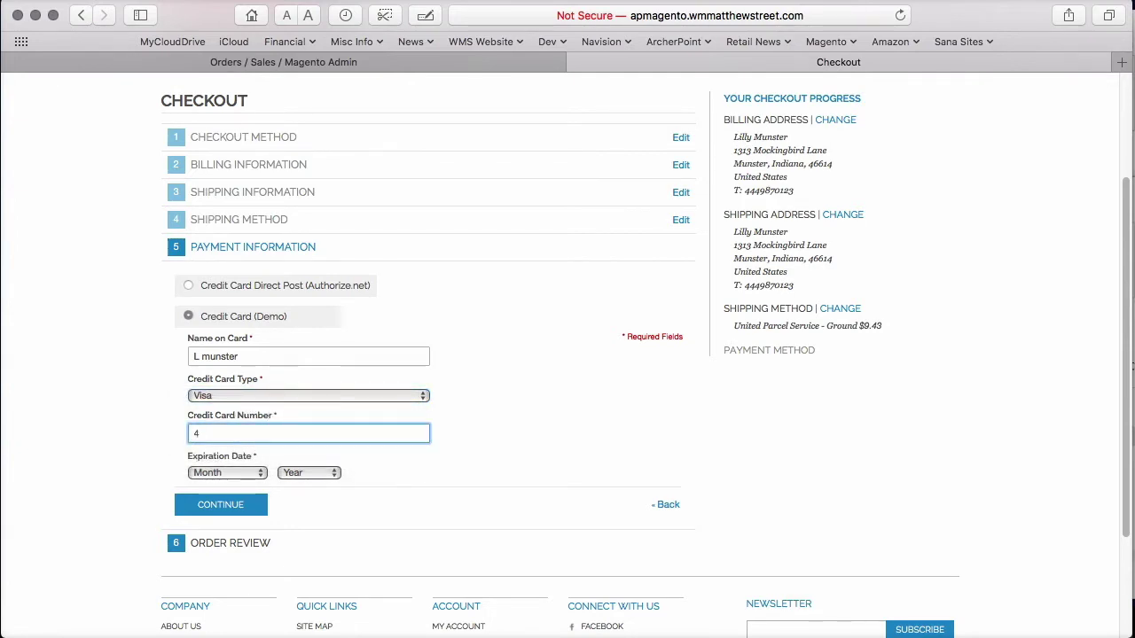
type("111111111111111")
- Set card expiry to 03 - March 2022 and place the $12.65 LUNA BAR order
left_click(248, 473)
left_click(313, 489)
key("Down")
key("Down")
key("Down")
left_click(311, 473)
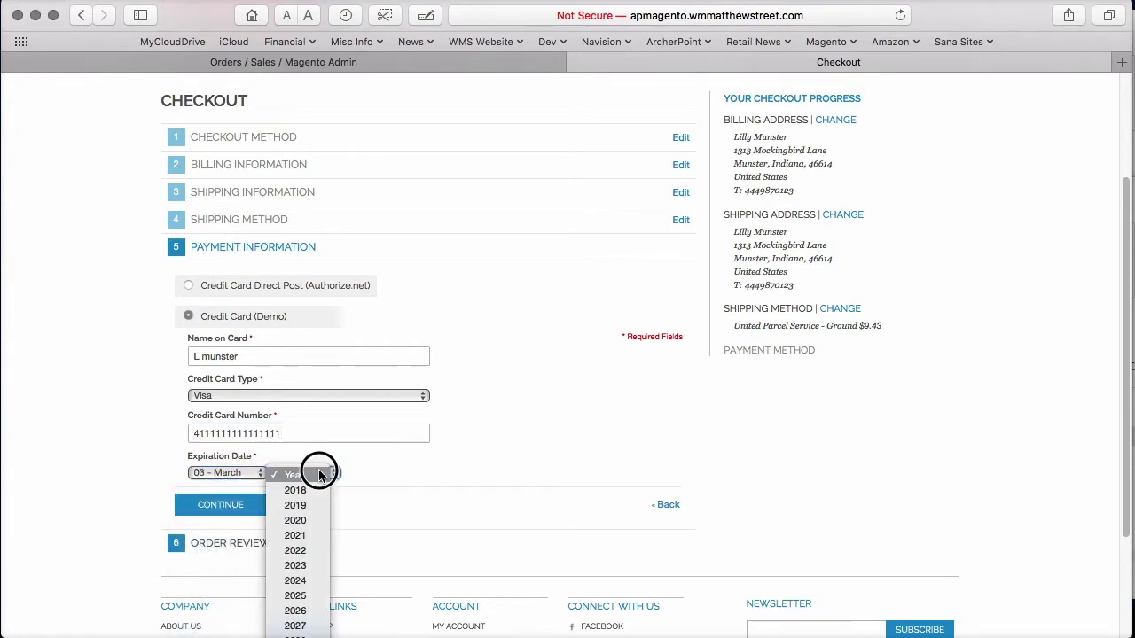
left_click(295, 550)
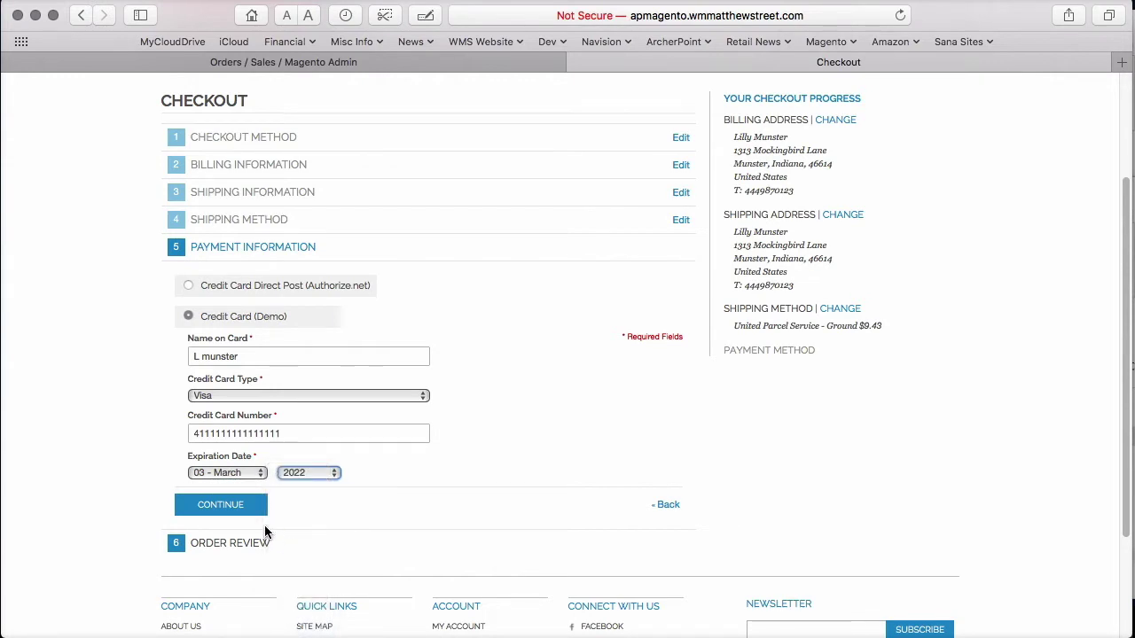
left_click(232, 508)
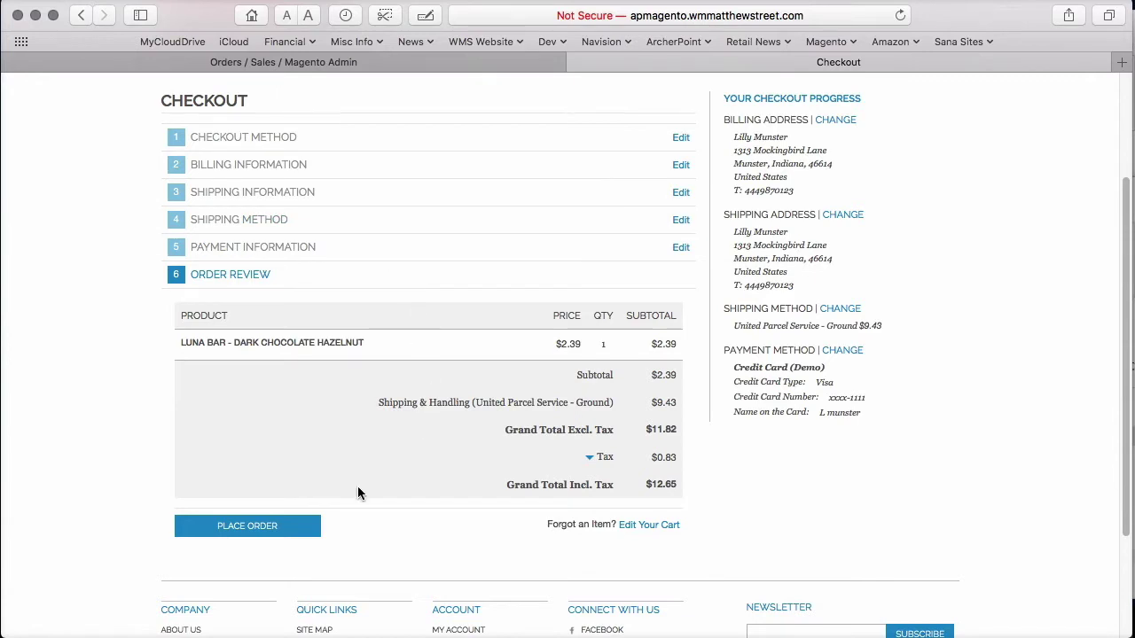
left_click(274, 530)
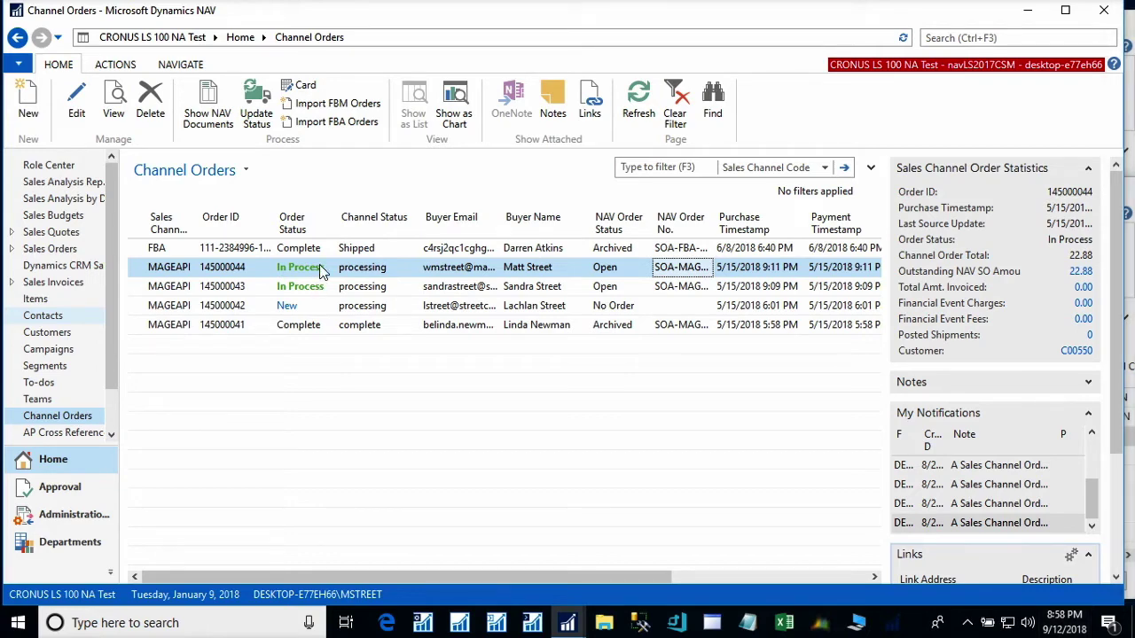
left_click(207, 92)
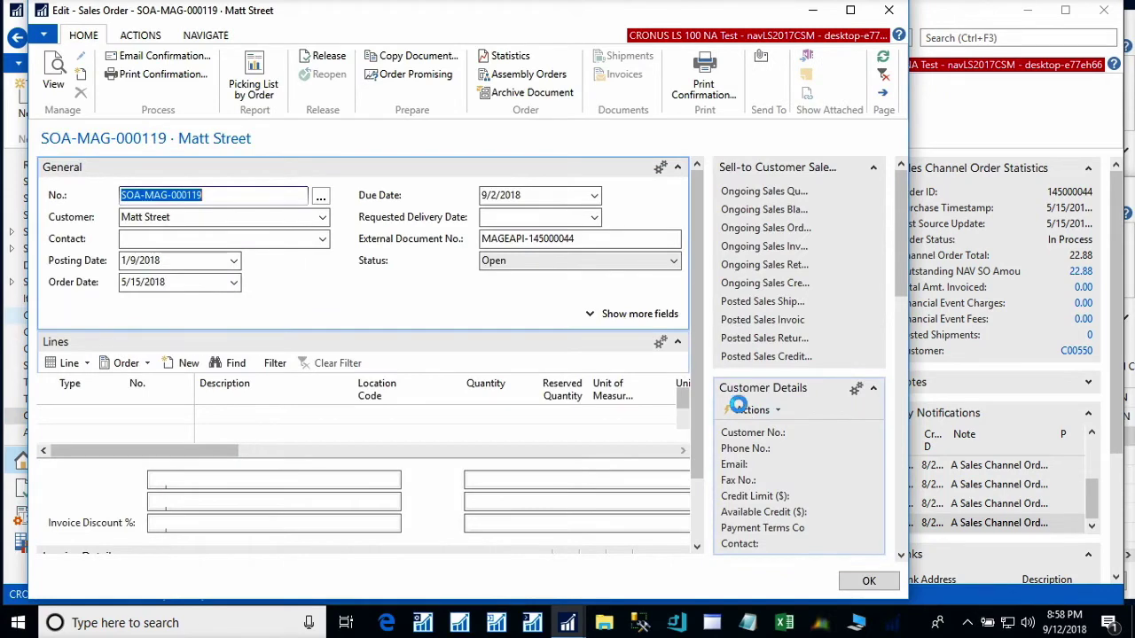
scroll(488, 402, "down", 1)
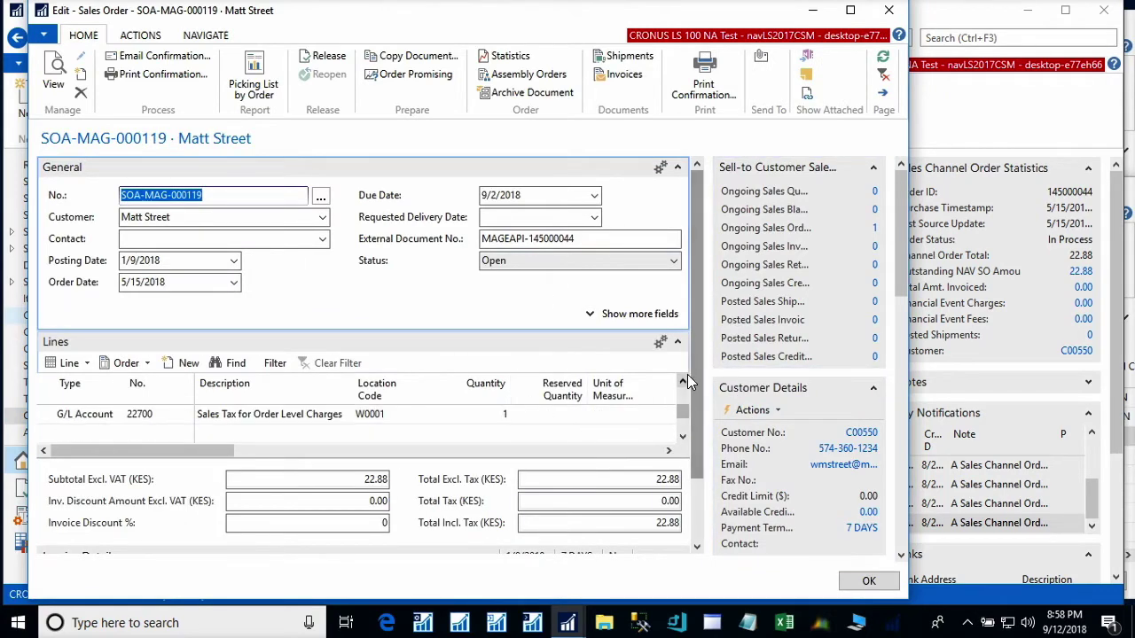
left_click_drag(691, 365, 689, 470)
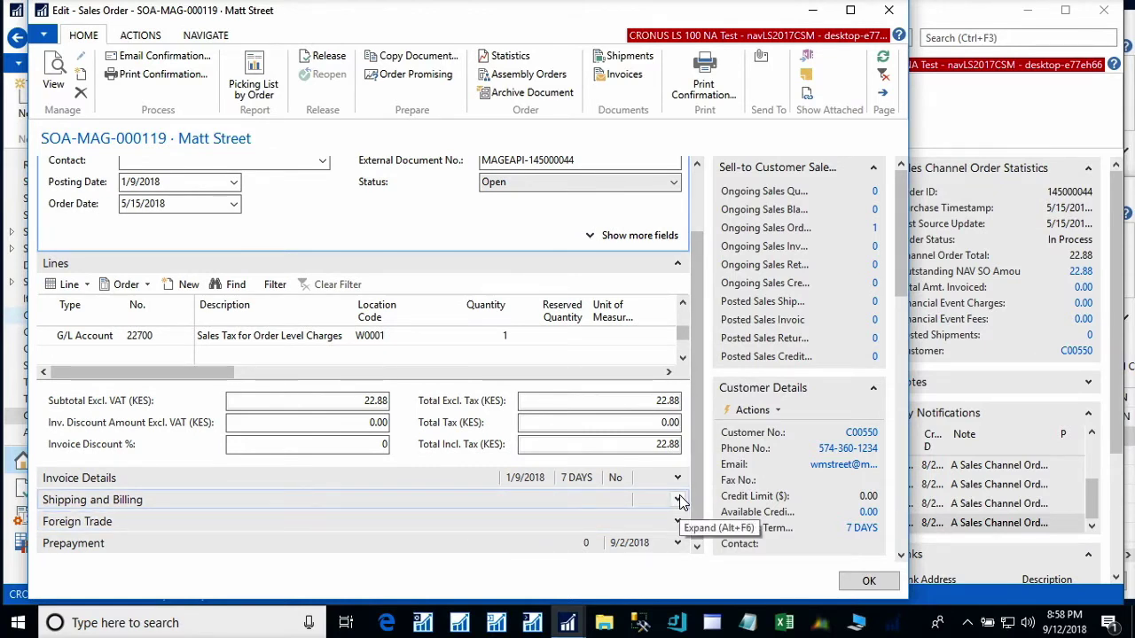
left_click(678, 500)
left_click(587, 538)
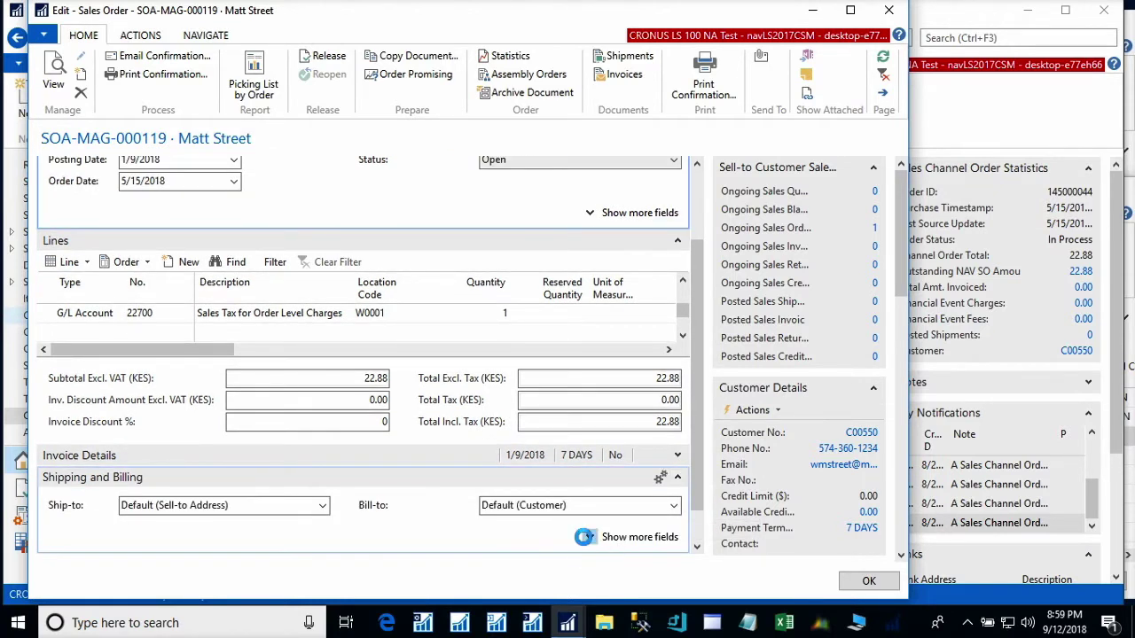
left_click(229, 507)
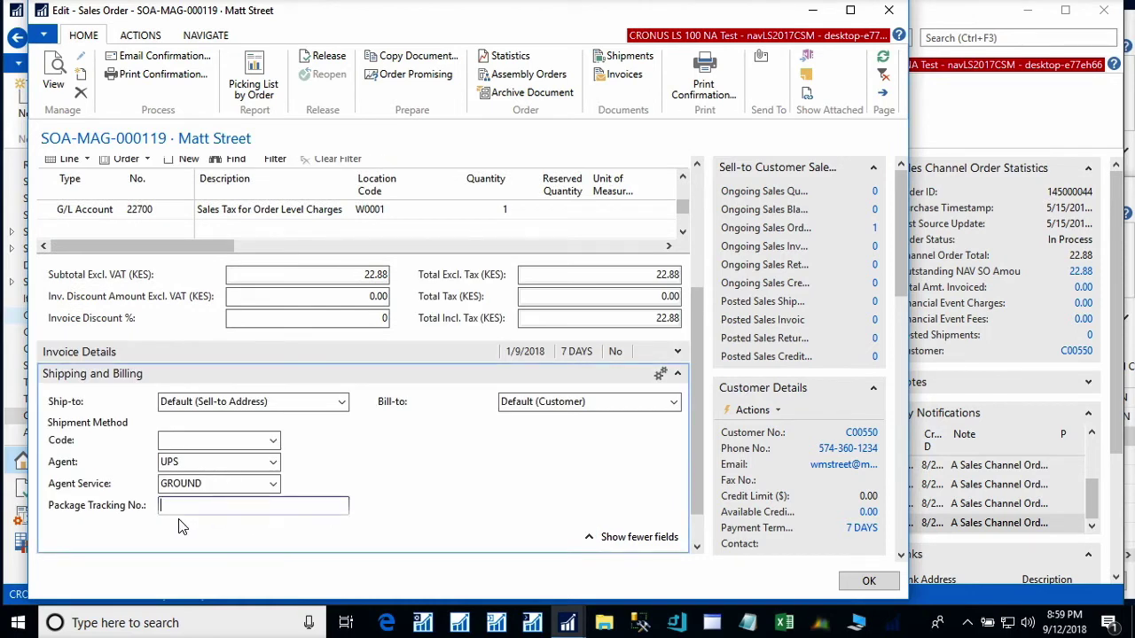
left_click(543, 401)
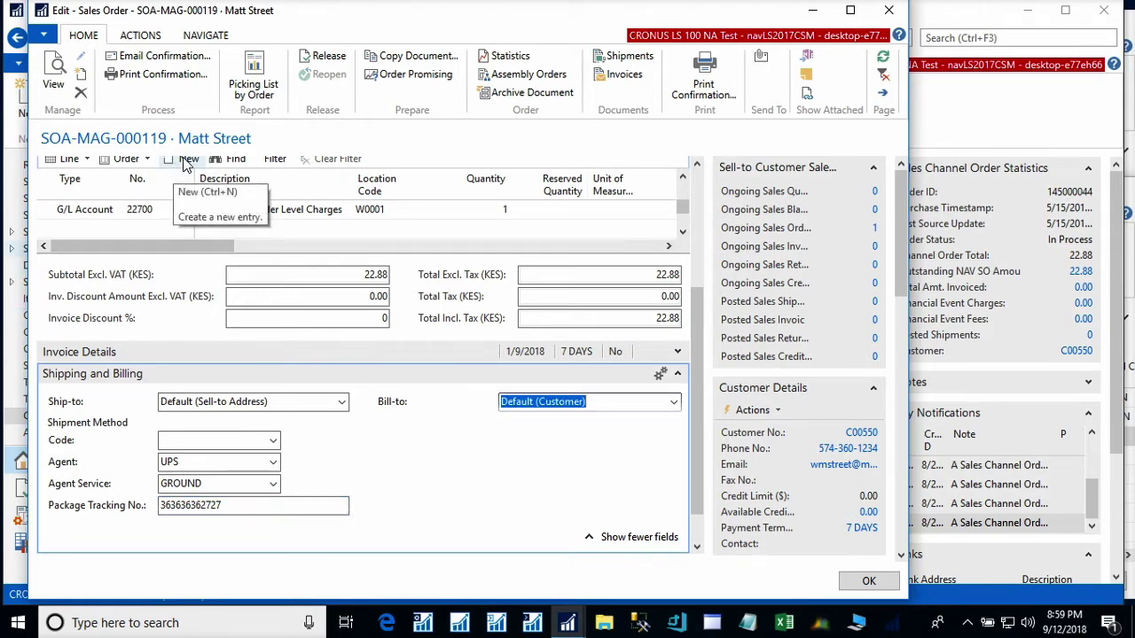
left_click(143, 37)
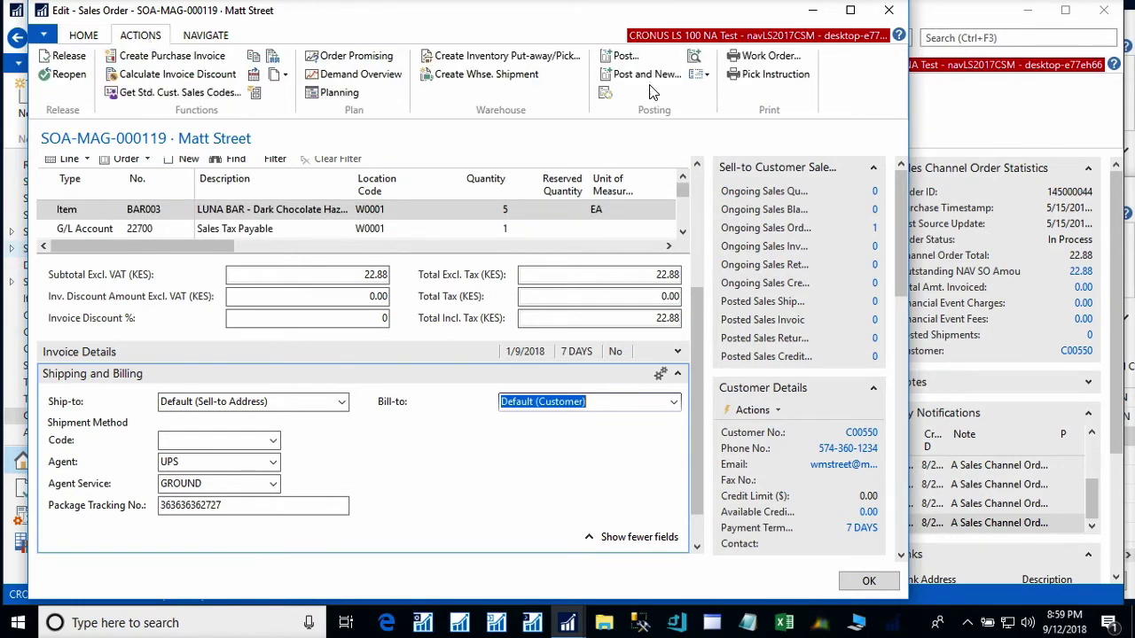
left_click(625, 57)
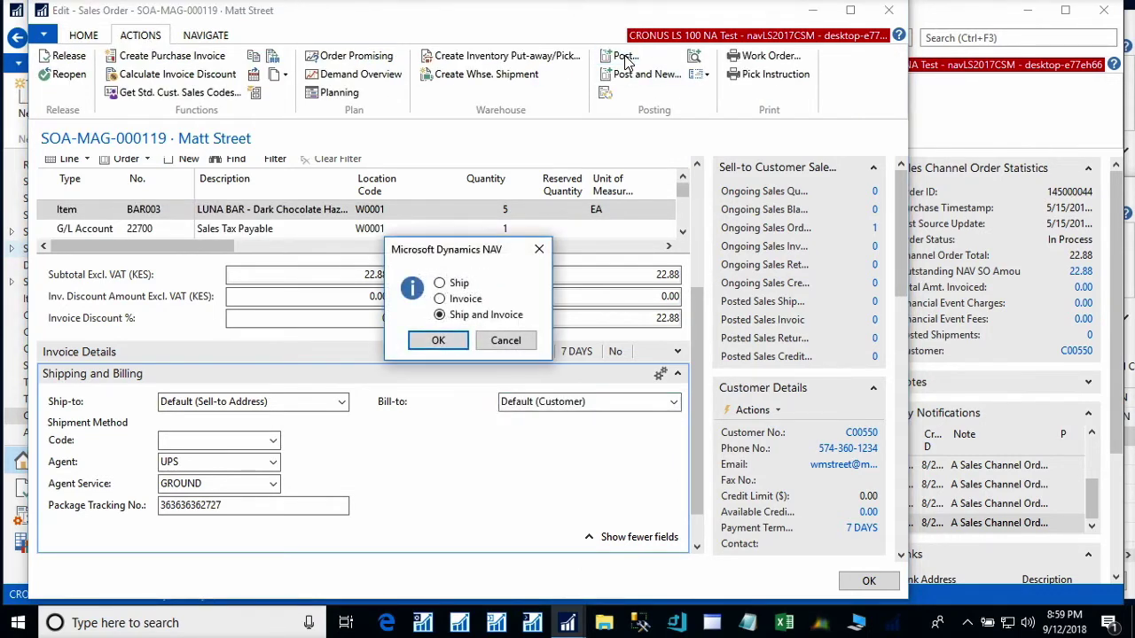
- Post the order as Ship and Invoice and decline opening the posted invoice
left_click(438, 341)
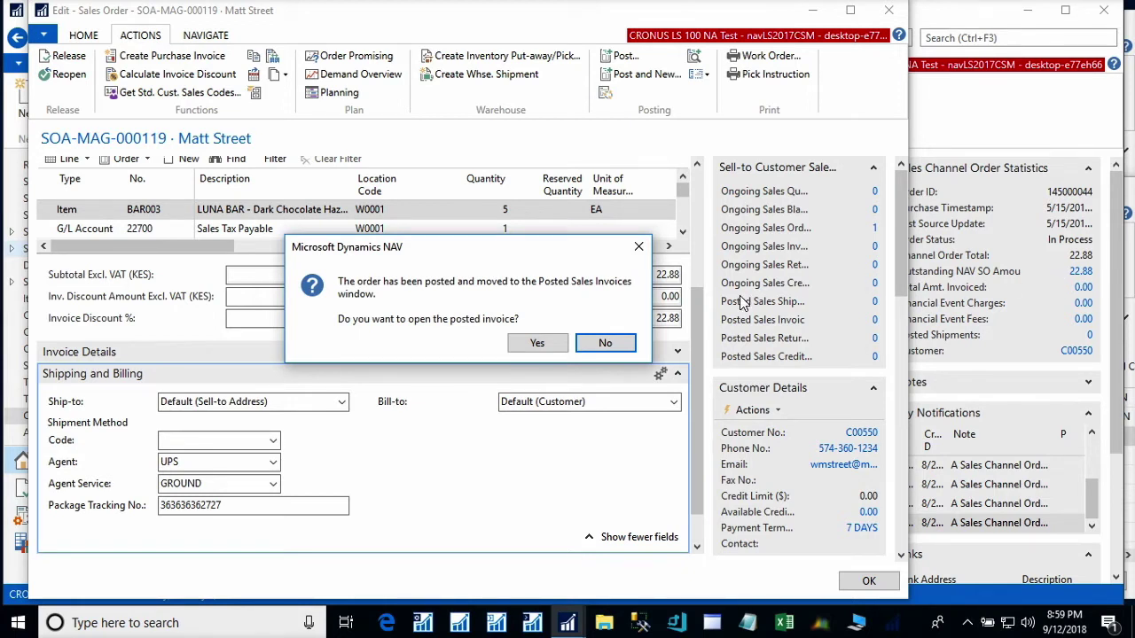
left_click(621, 353)
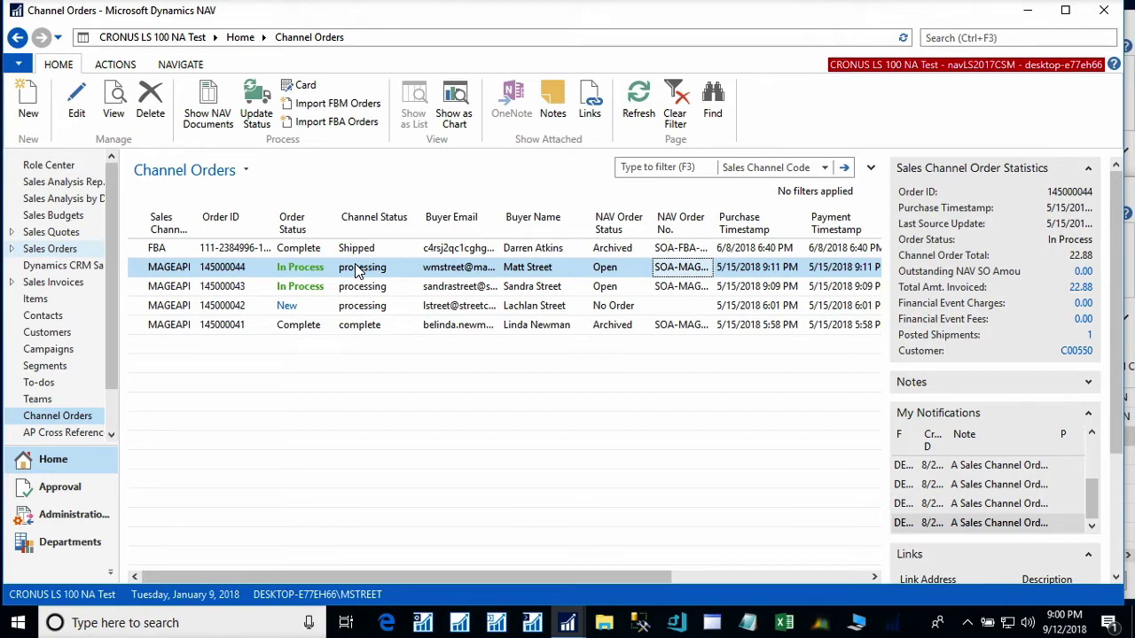
- Run the channel sync automation now from the API Sets window, then return to Channel Orders
left_click(572, 624)
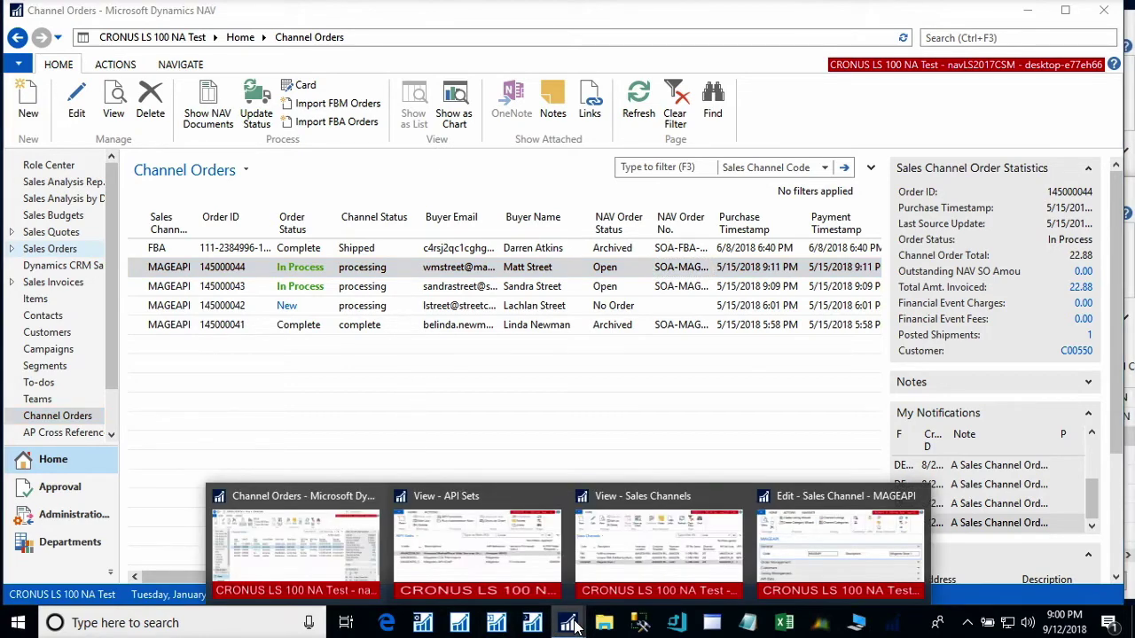
mouse_move(558, 578)
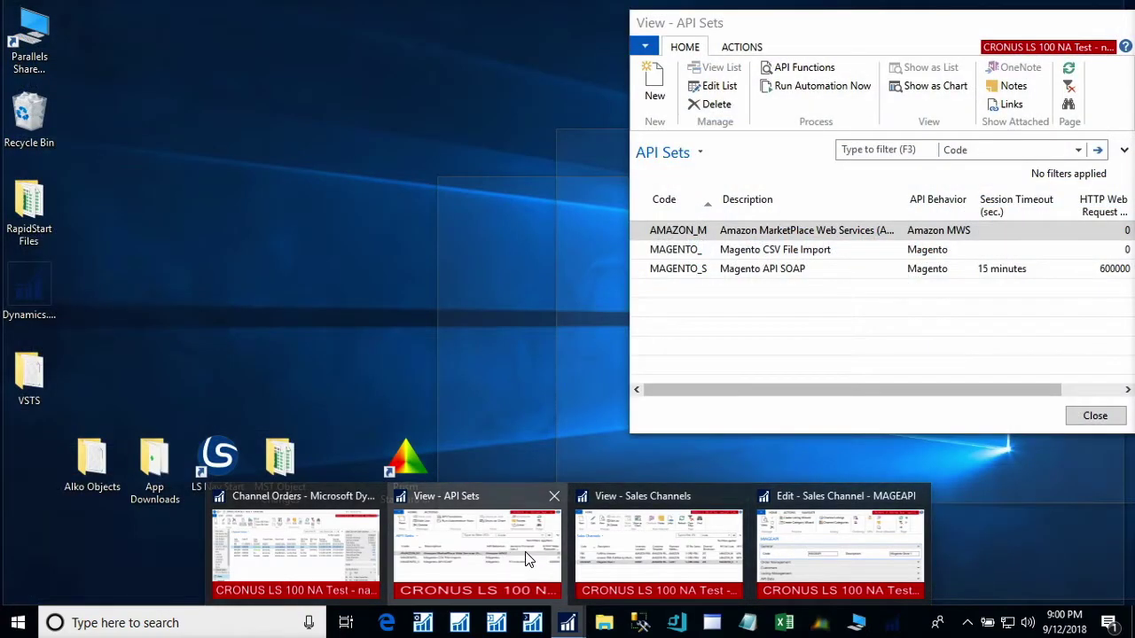
left_click(528, 558)
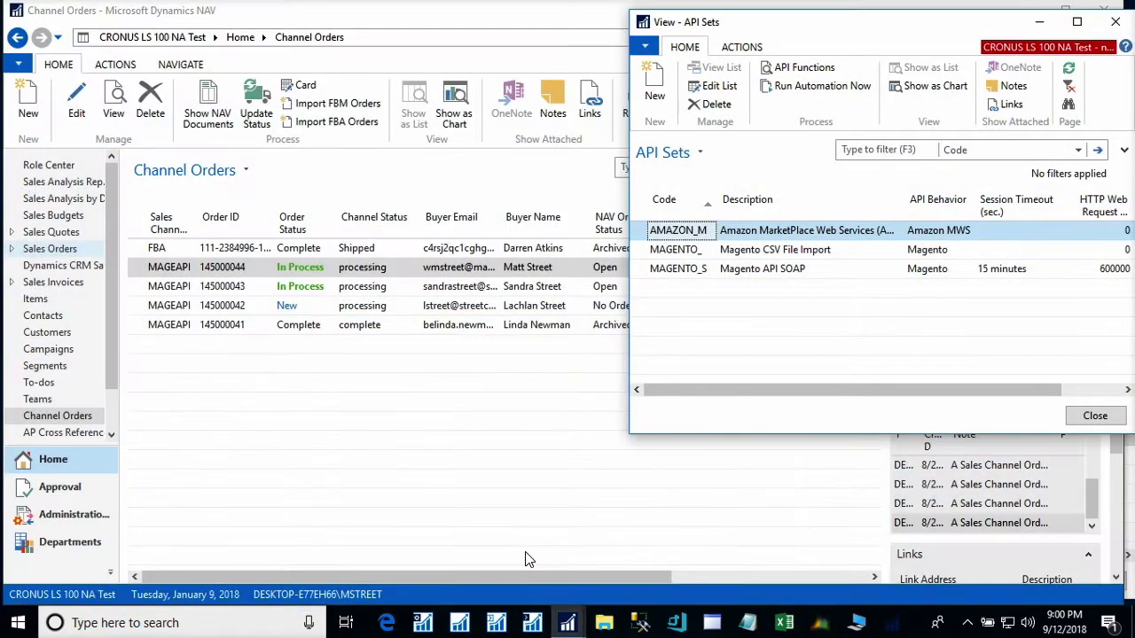
left_click(803, 87)
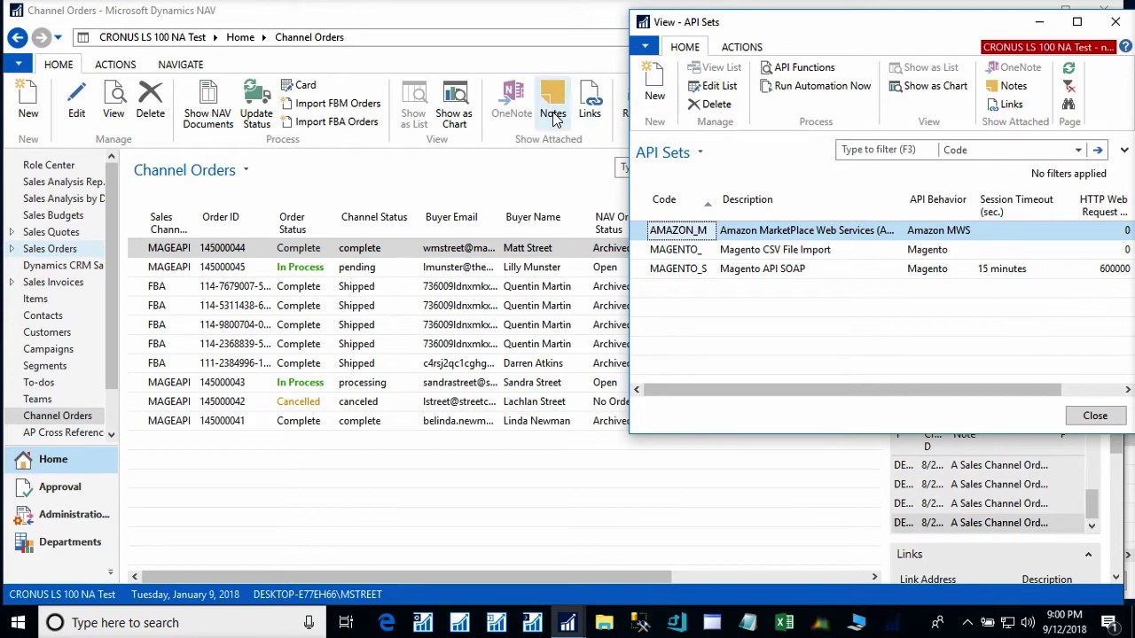
left_click(526, 68)
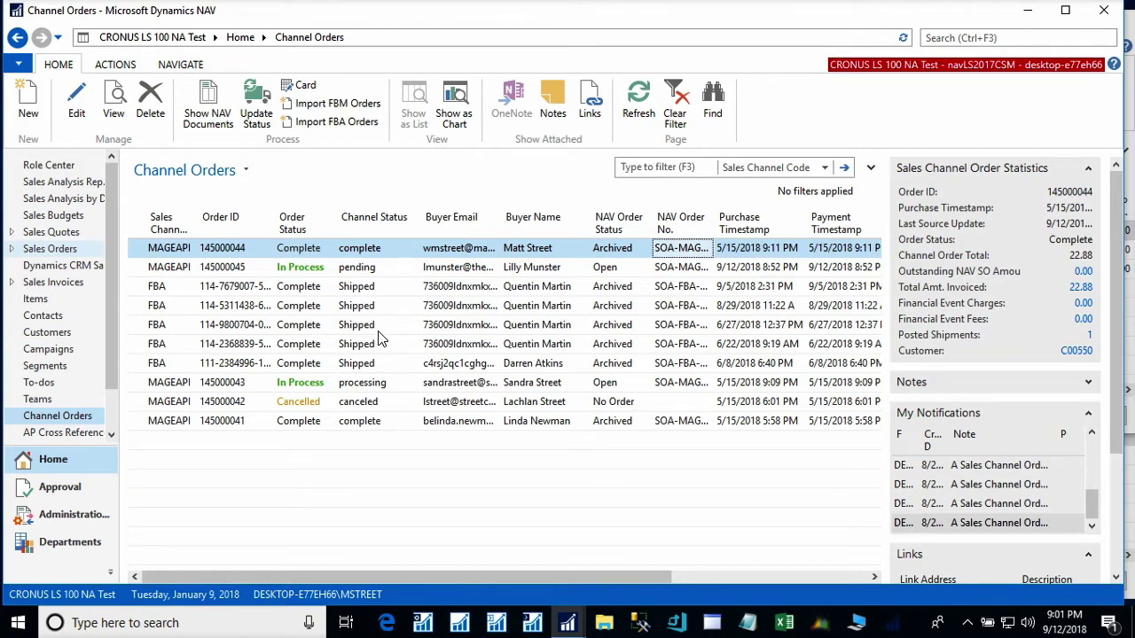
left_click(214, 293)
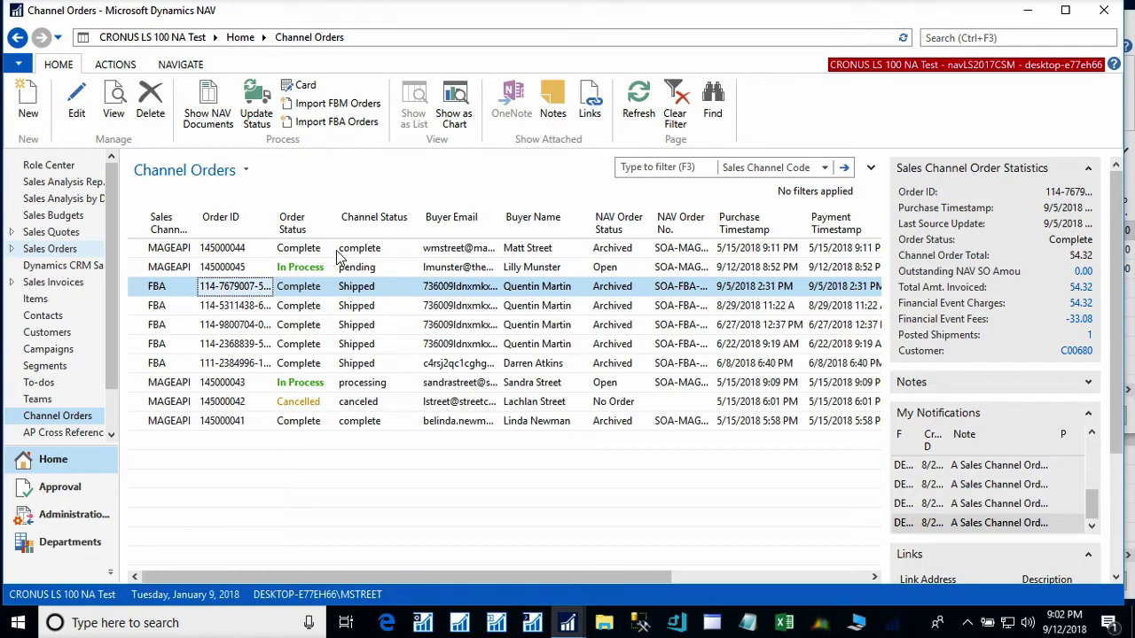
left_click(359, 269)
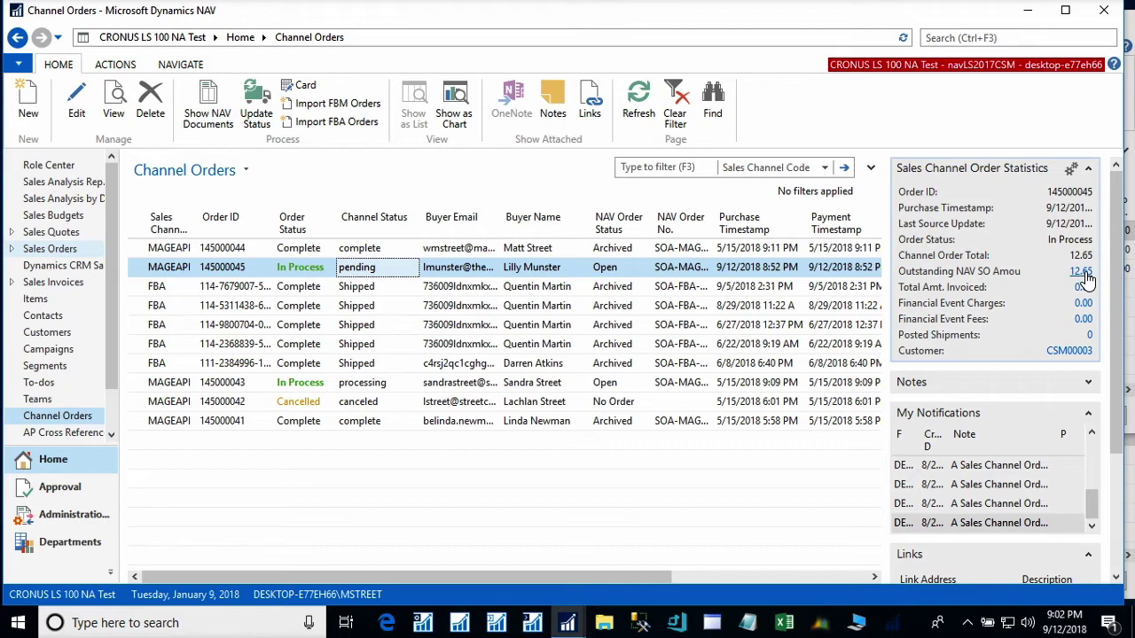
left_click(1082, 273)
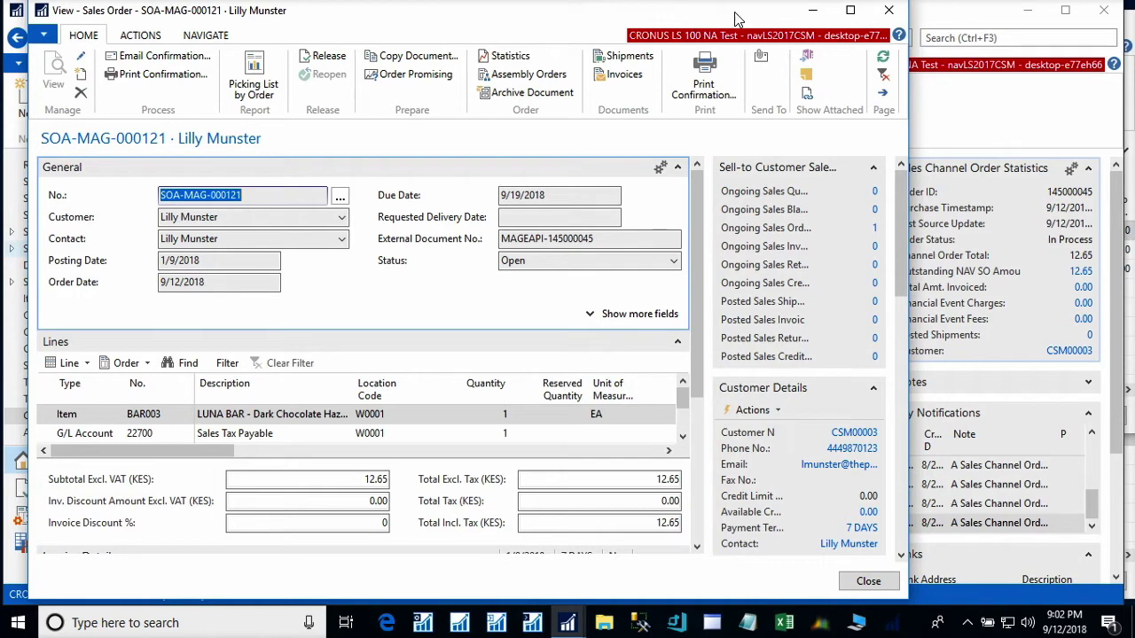
left_click(890, 12)
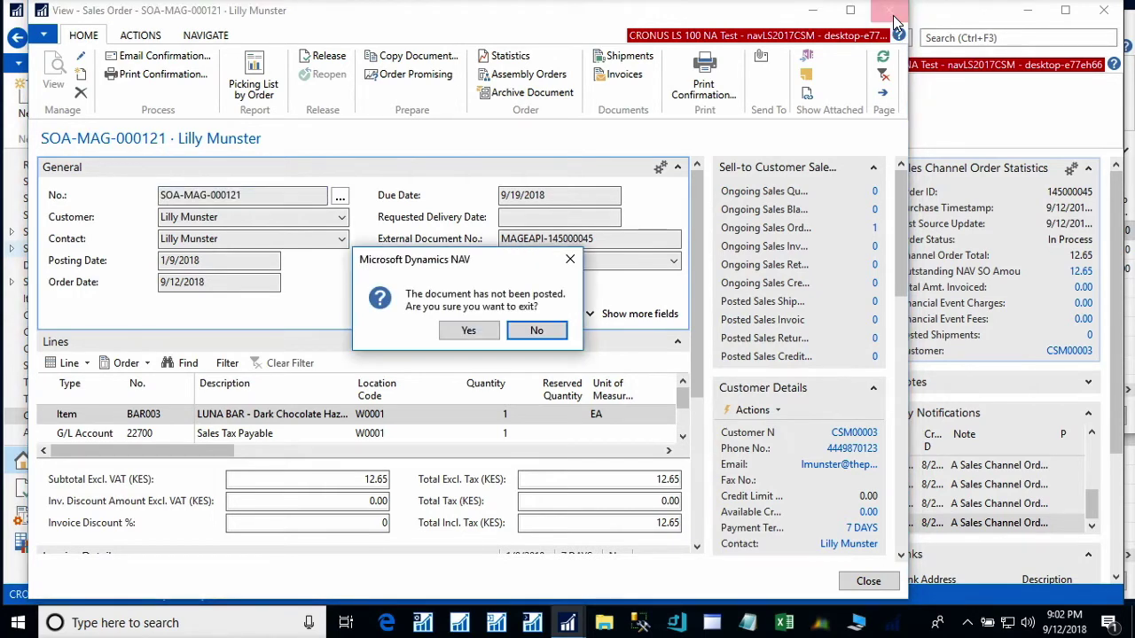
left_click(461, 335)
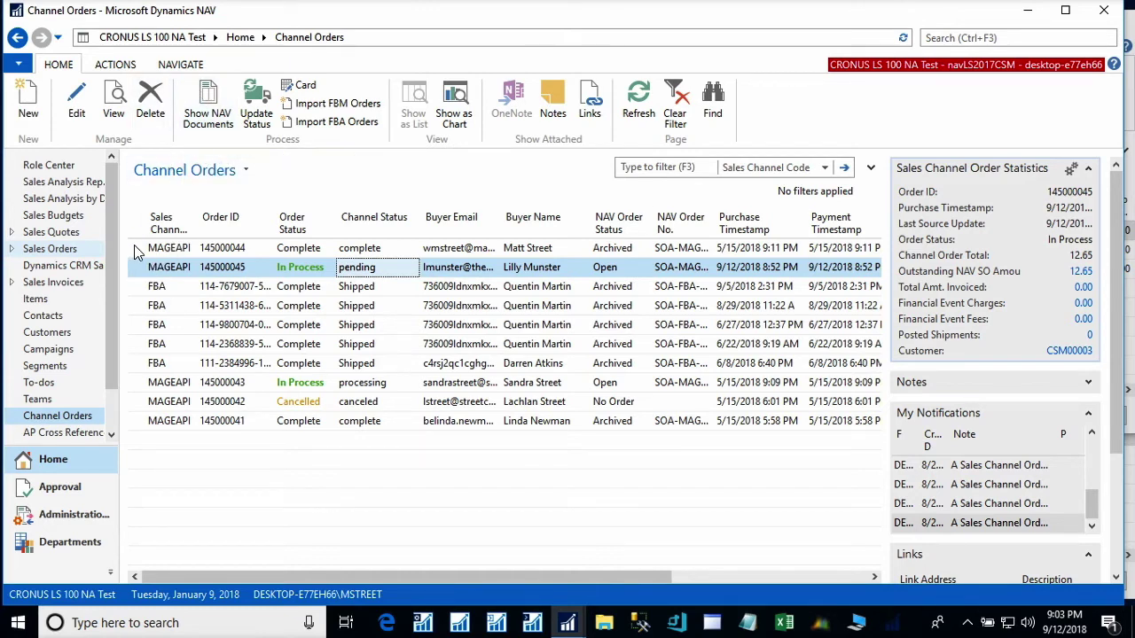
- Open order 145000045's channel card and check its UPS_GND shipping and 12.65 invoice total
double_click(570, 271)
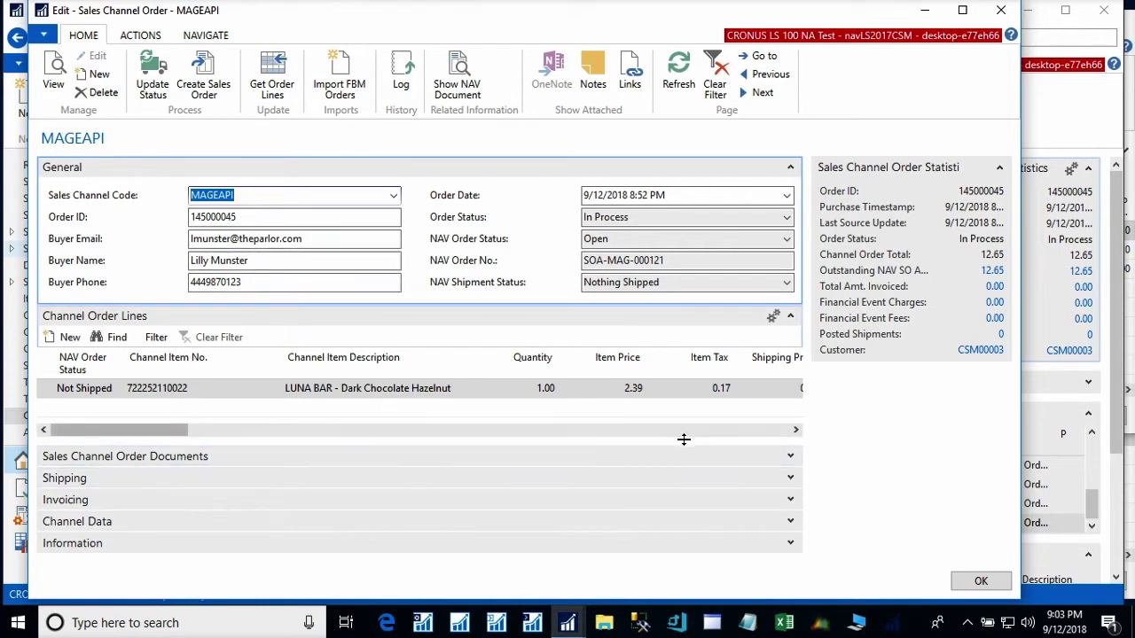
left_click(790, 479)
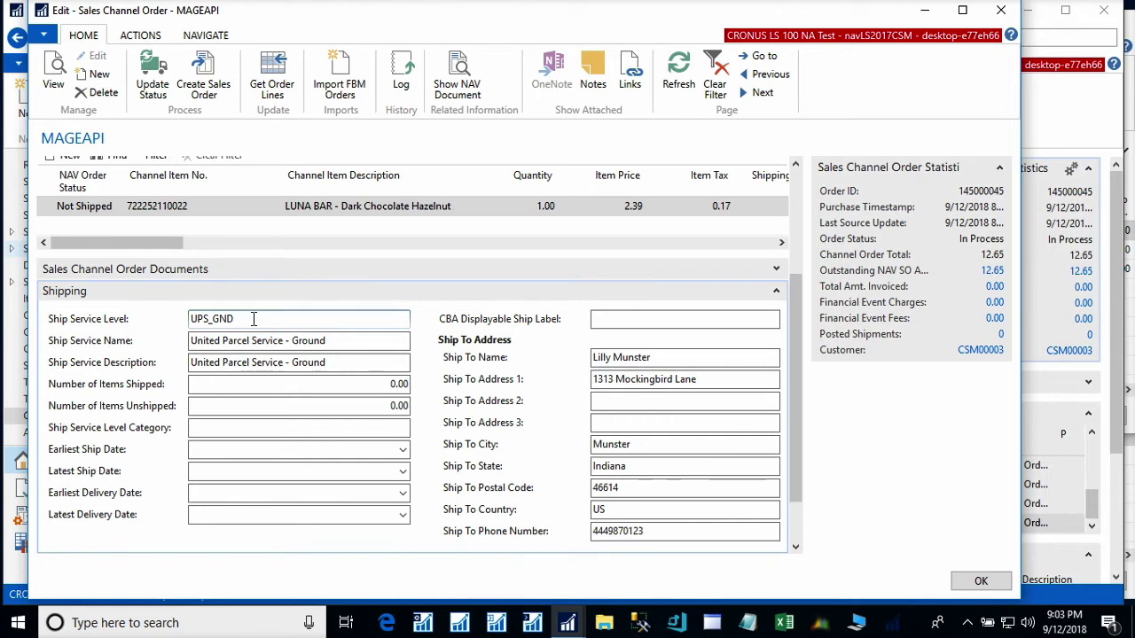
left_click(202, 319)
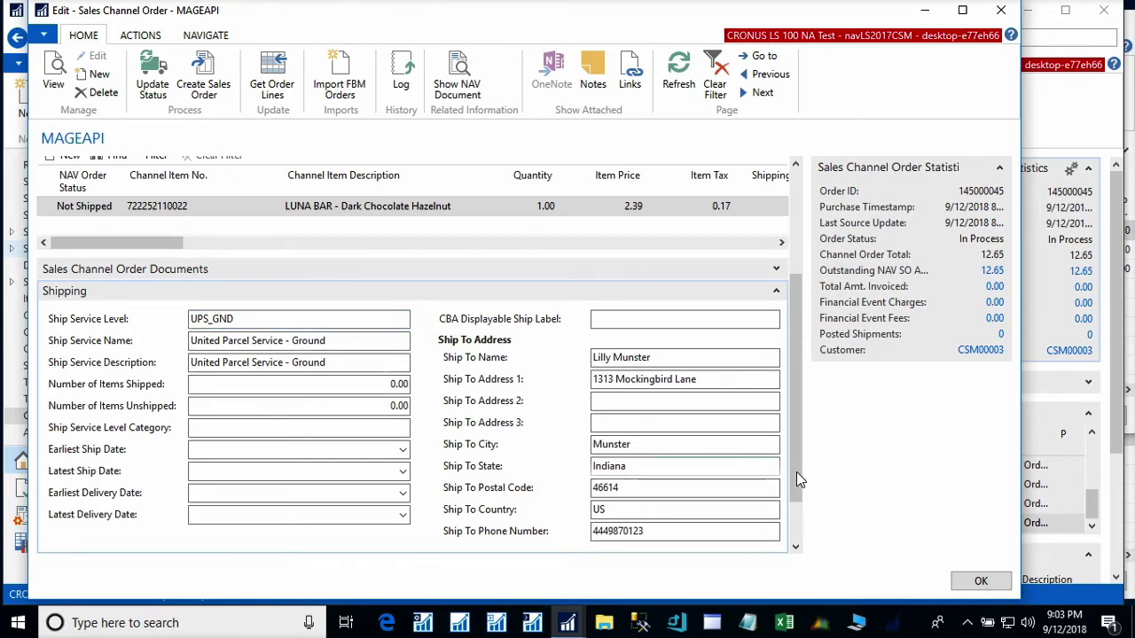
left_click(796, 531)
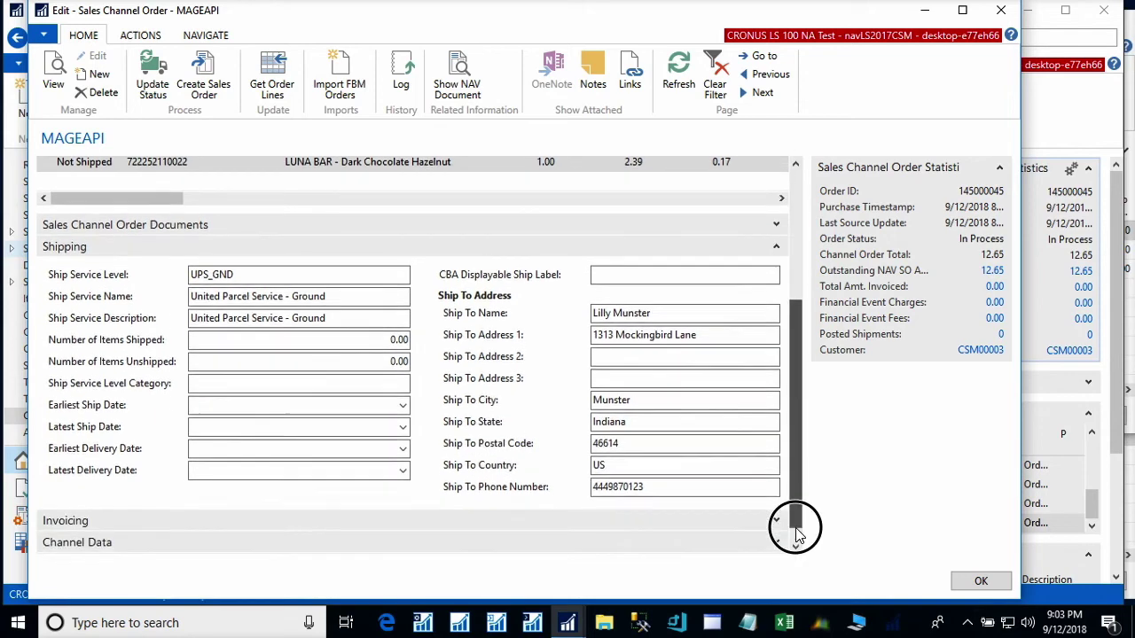
left_click(778, 502)
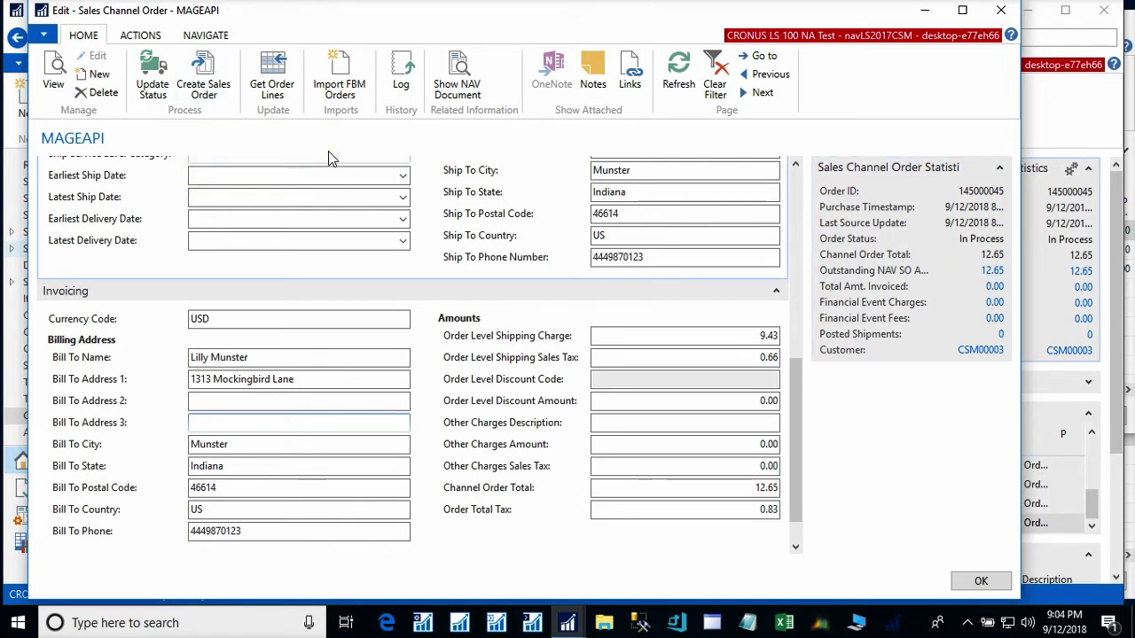
- Enter package tracking number newtracking123 on the linked NAV sales order
left_click(448, 68)
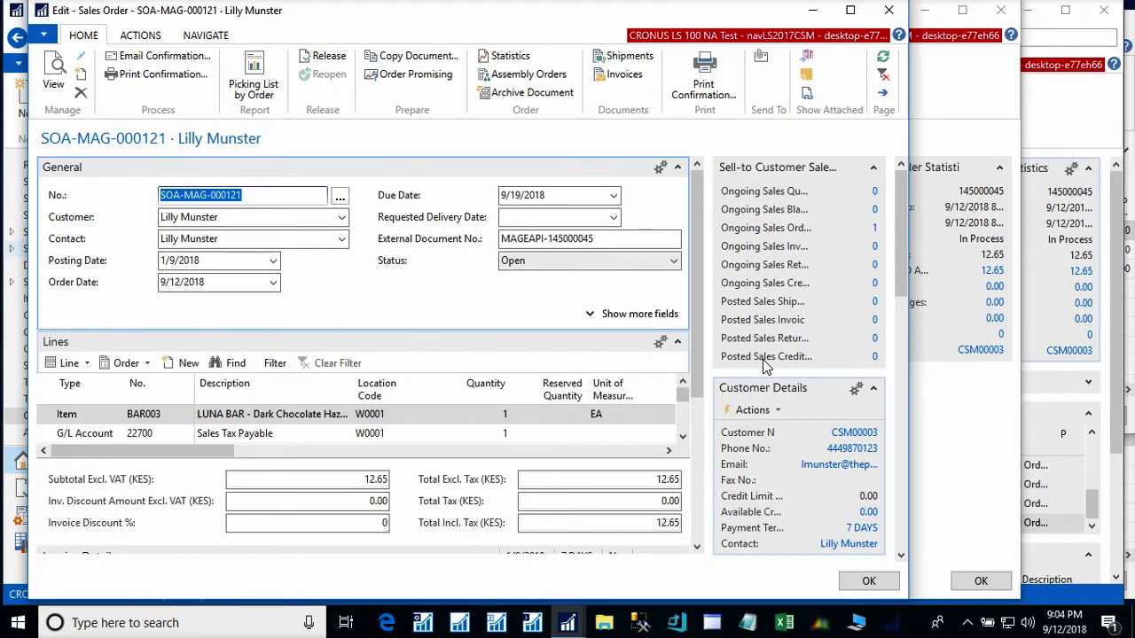
left_click_drag(696, 380, 667, 542)
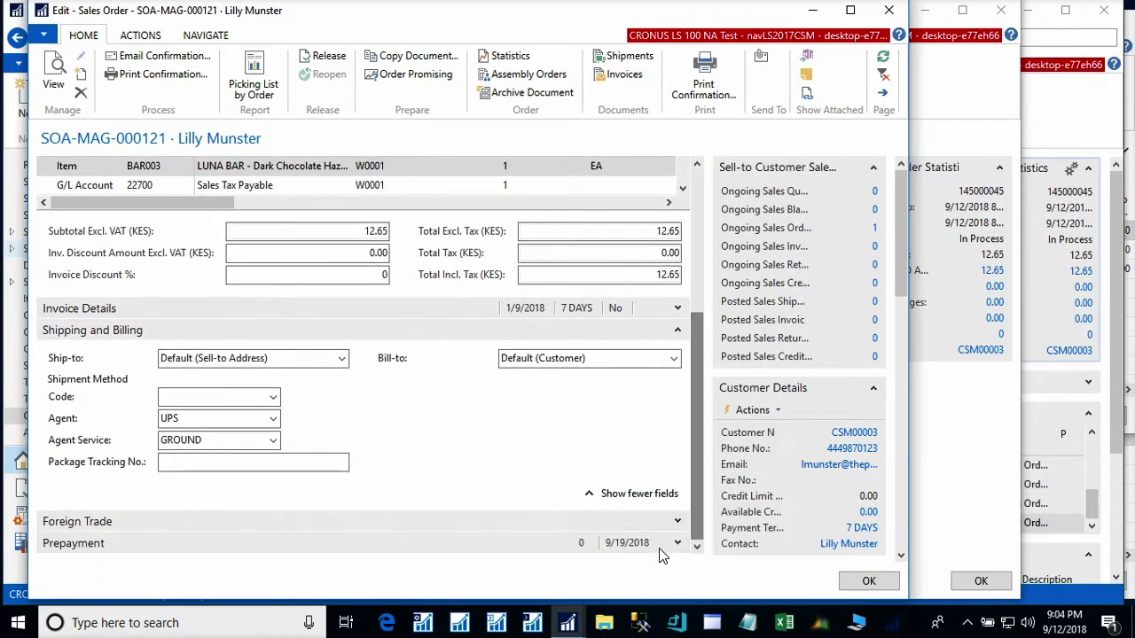
left_click(190, 462)
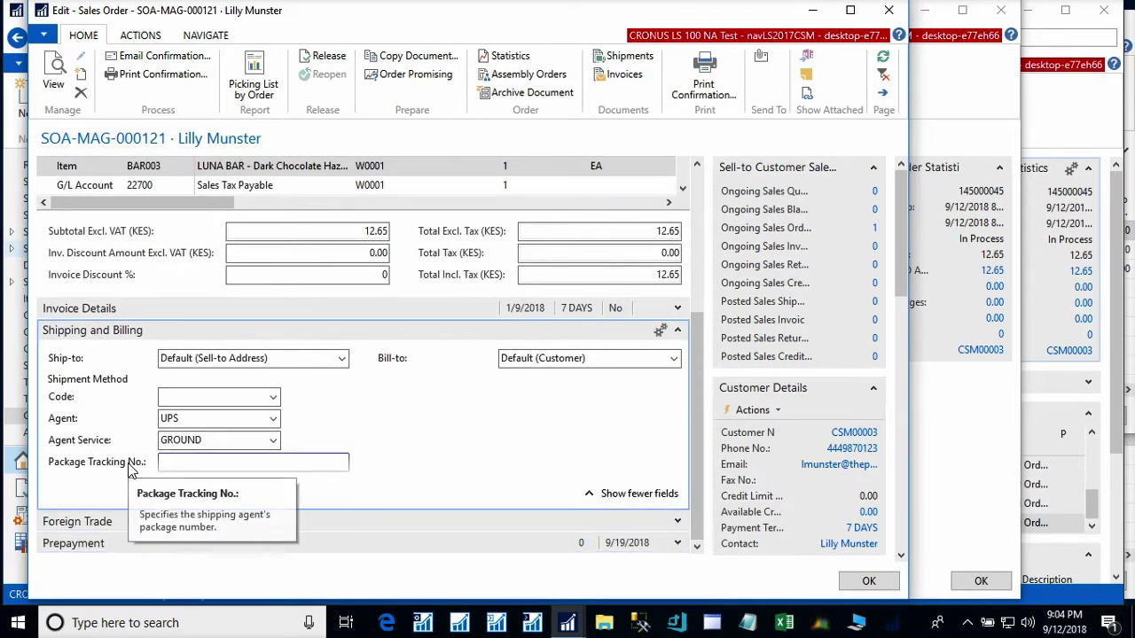
type("newtrack")
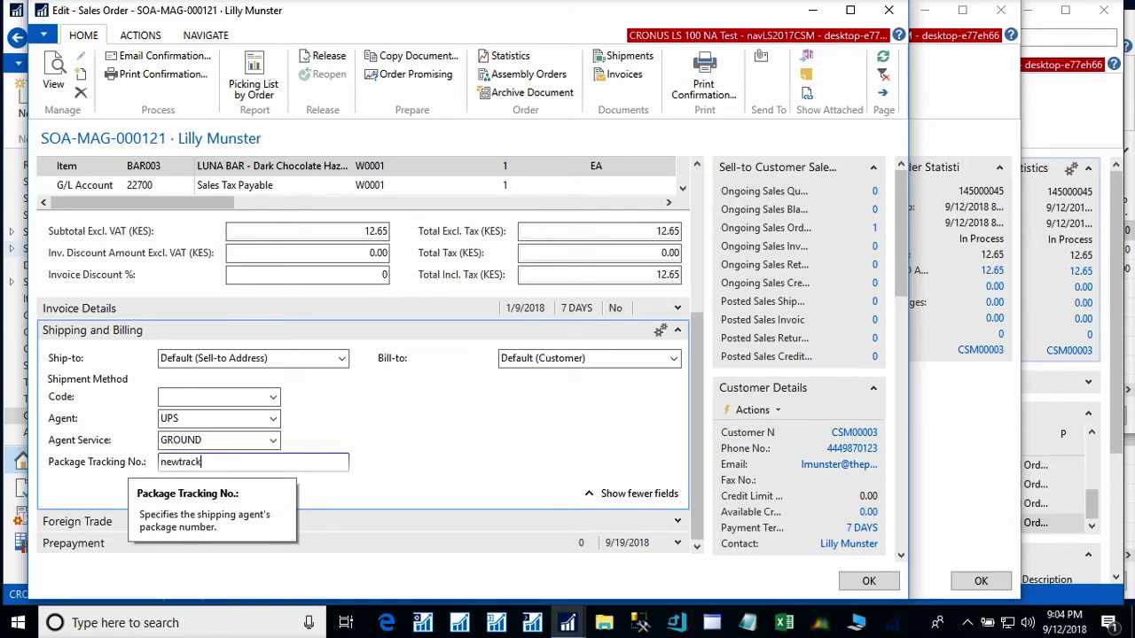
type("ing")
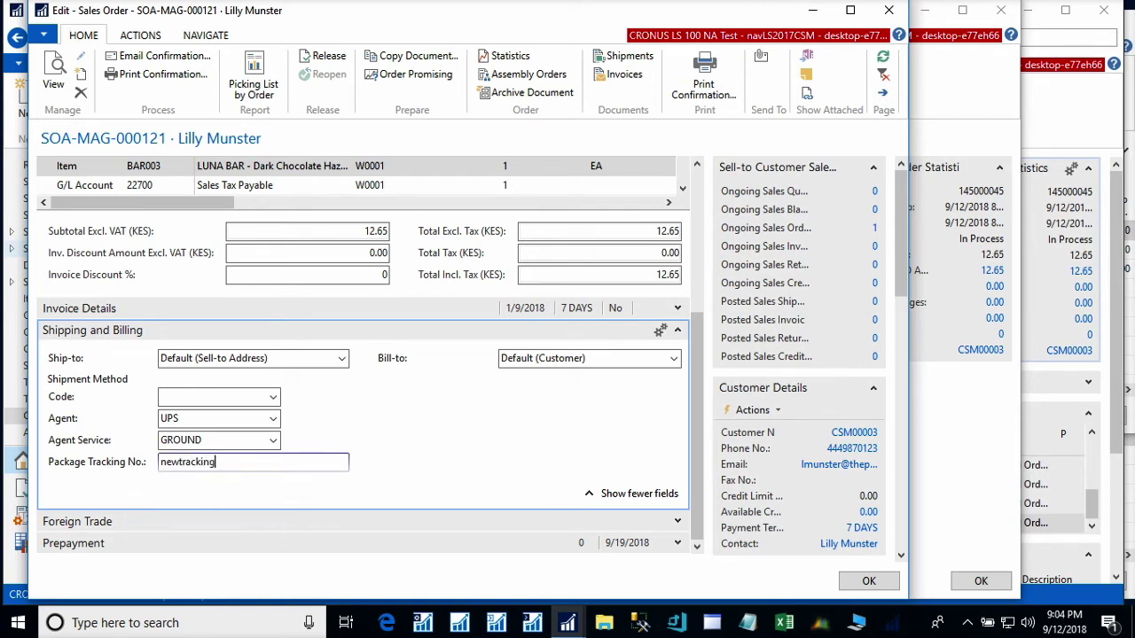
type("123")
key("Tab")
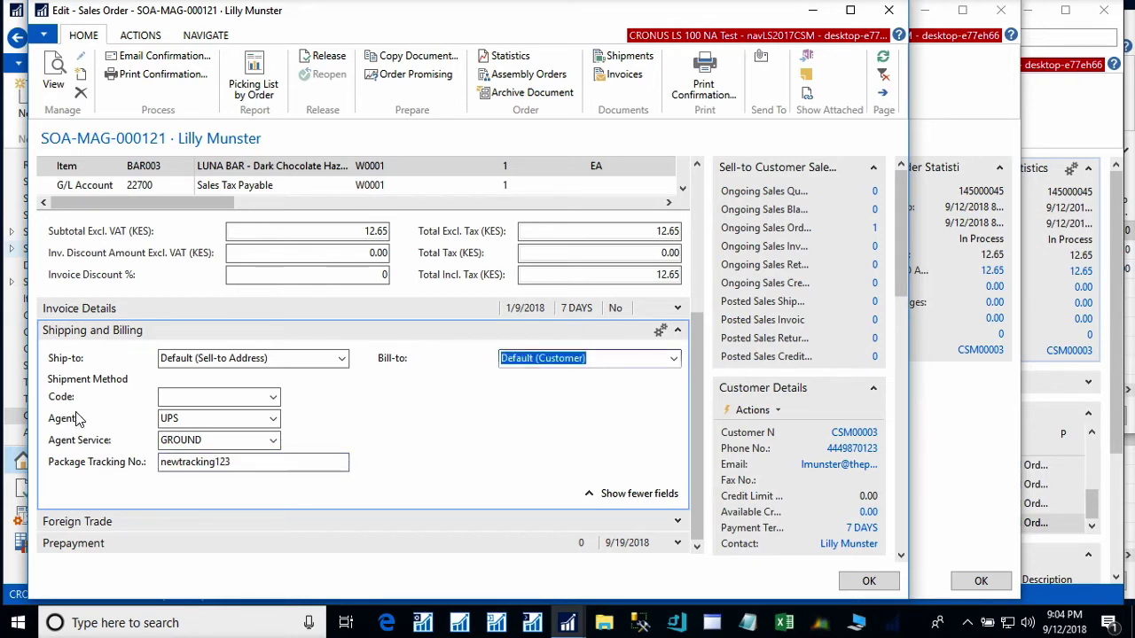
- Release the sales order and post it as Ship and Invoice
left_click(334, 60)
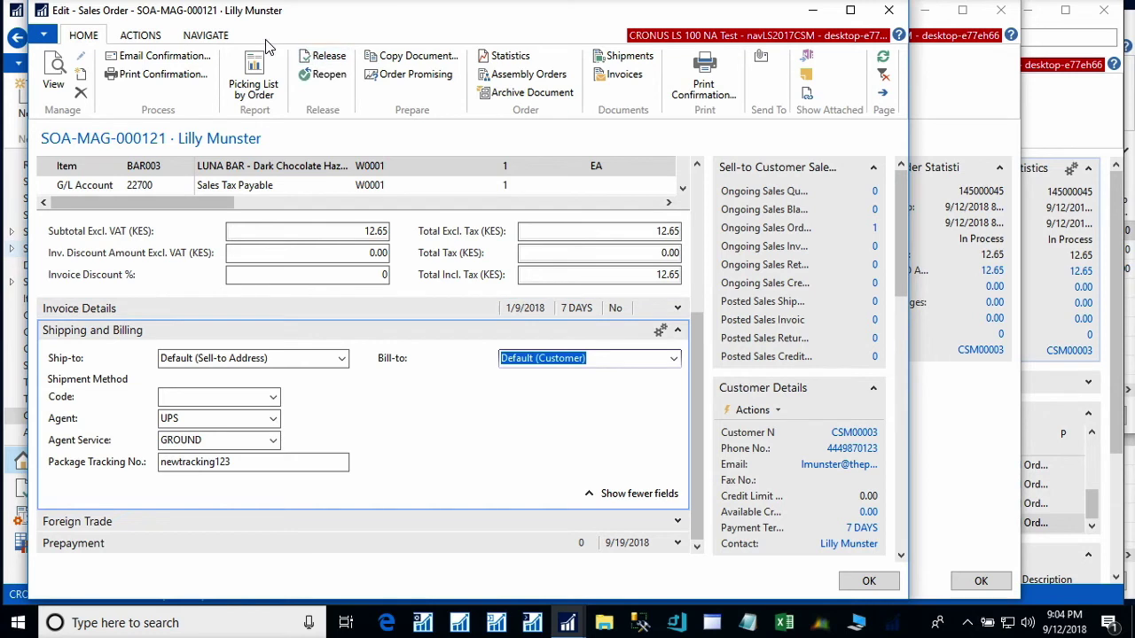
left_click(139, 36)
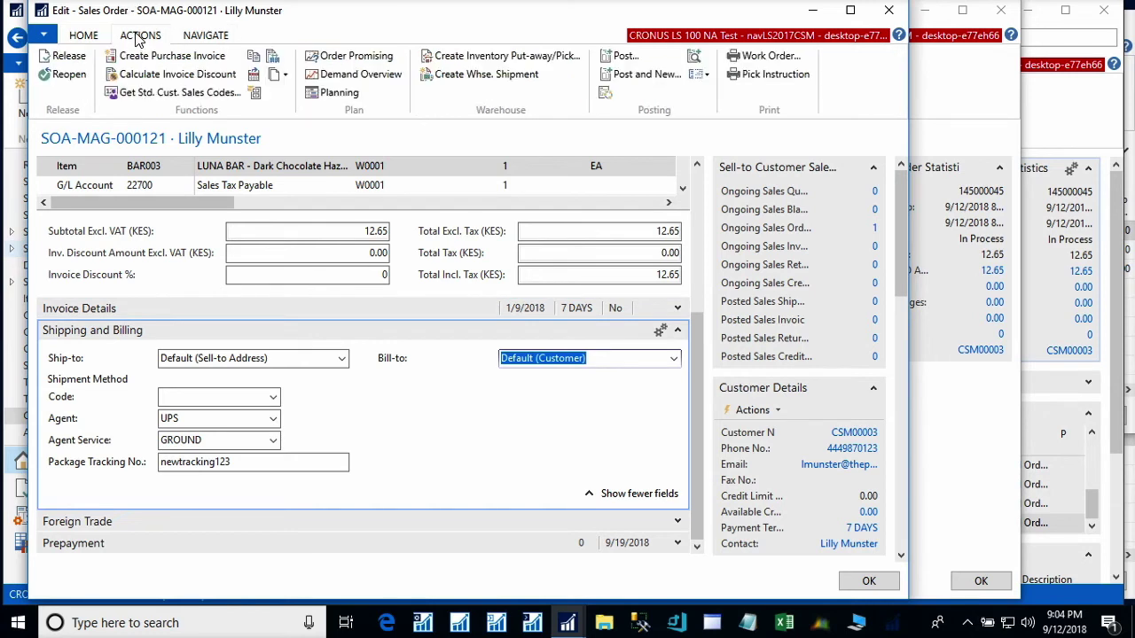
left_click(627, 56)
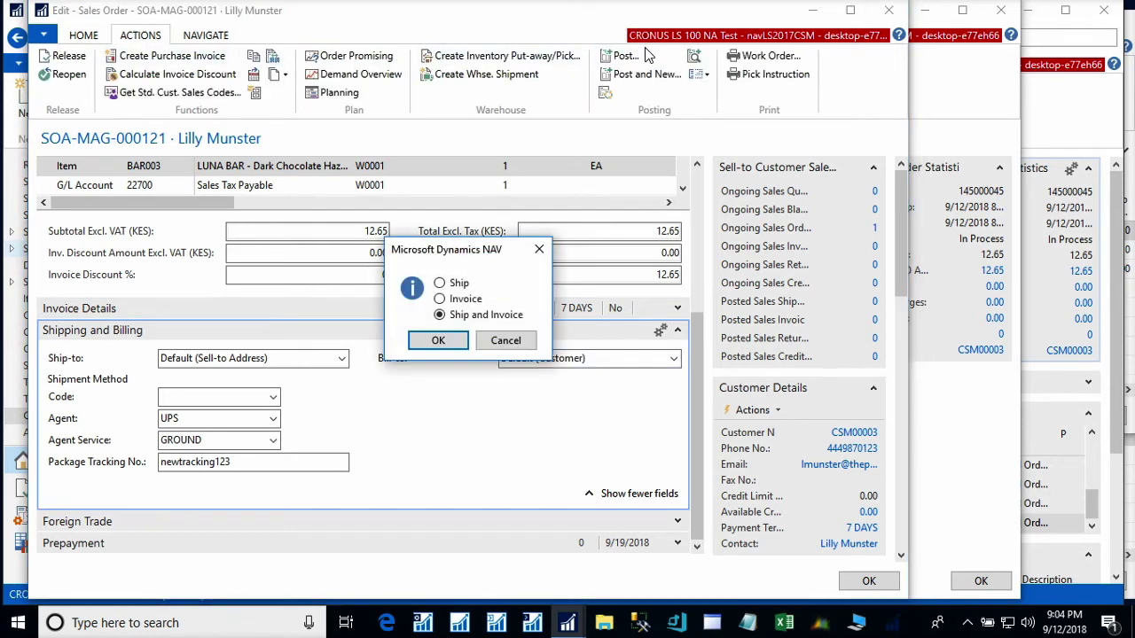
left_click(438, 341)
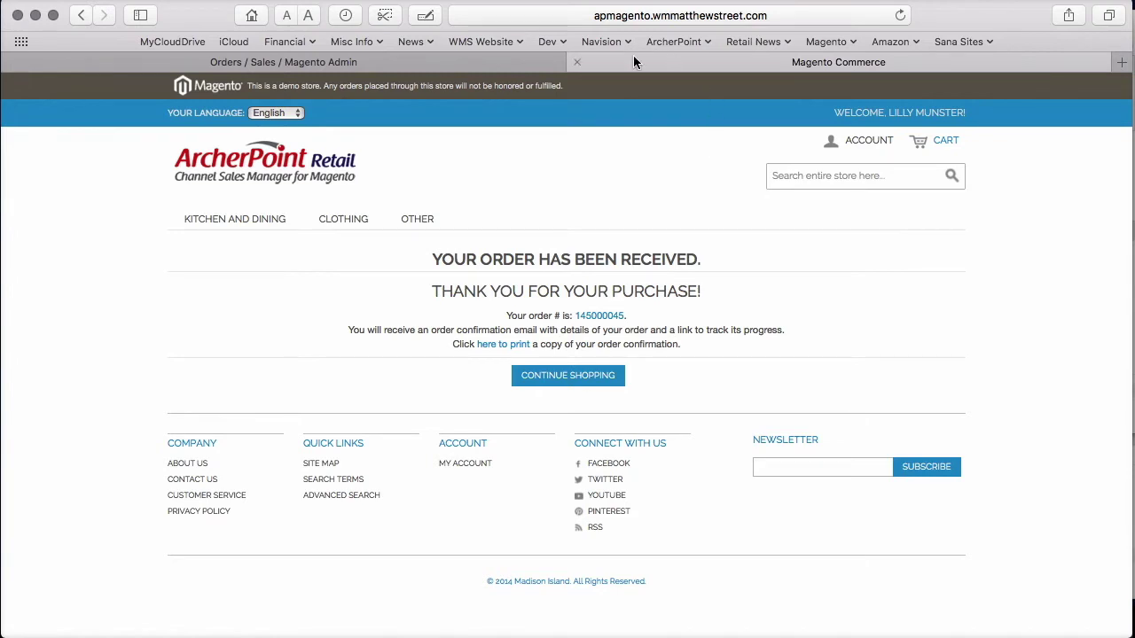
- Reload the Magento Admin orders grid to show order 145000045 as Complete at $12.65
left_click(360, 60)
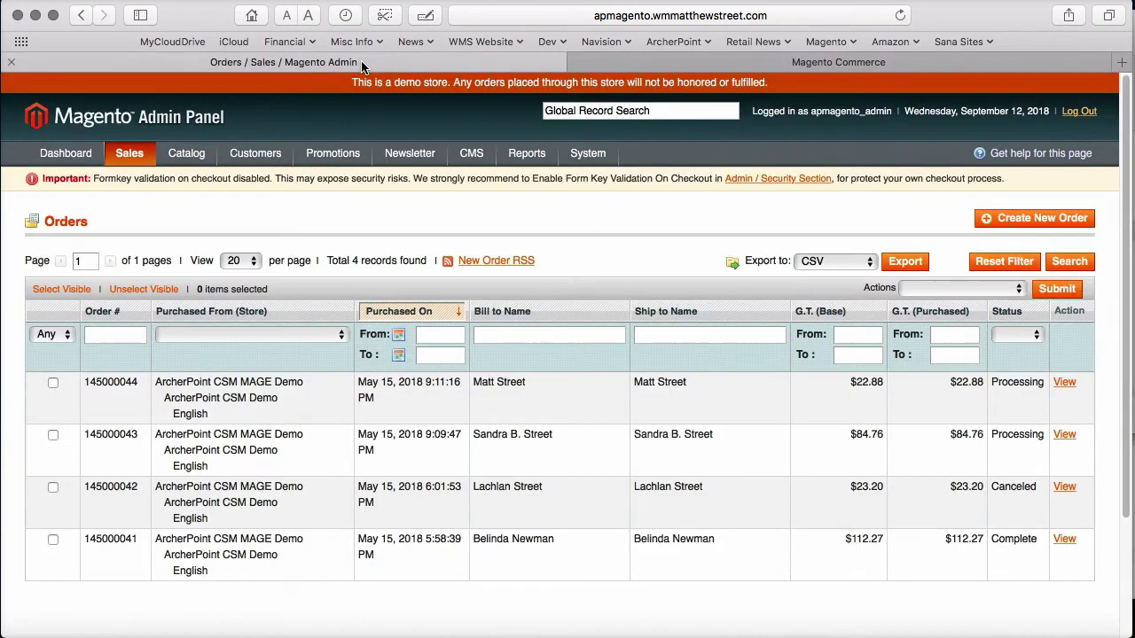
left_click(900, 15)
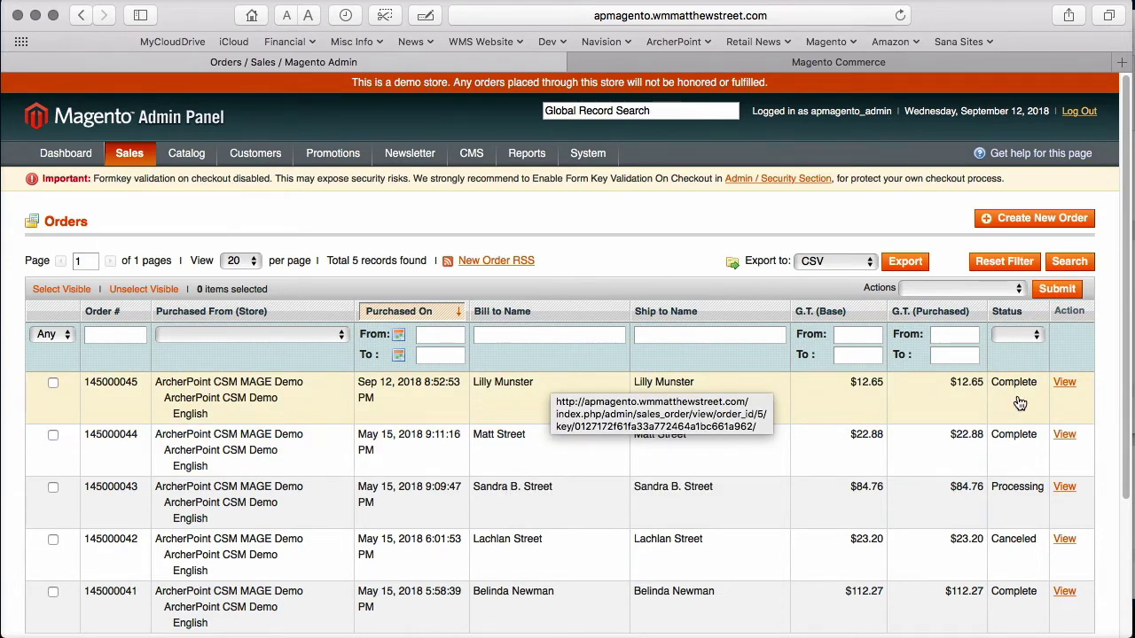
- Open the new order's shipment and confirm it carries tracking number newtracking123
left_click(1071, 384)
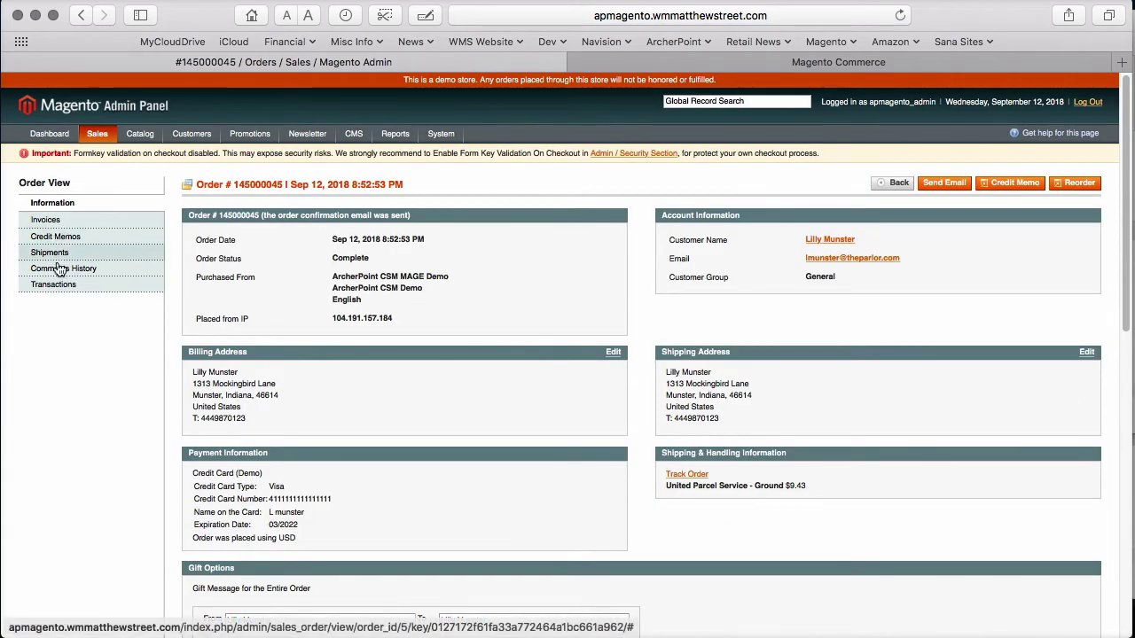
left_click(49, 255)
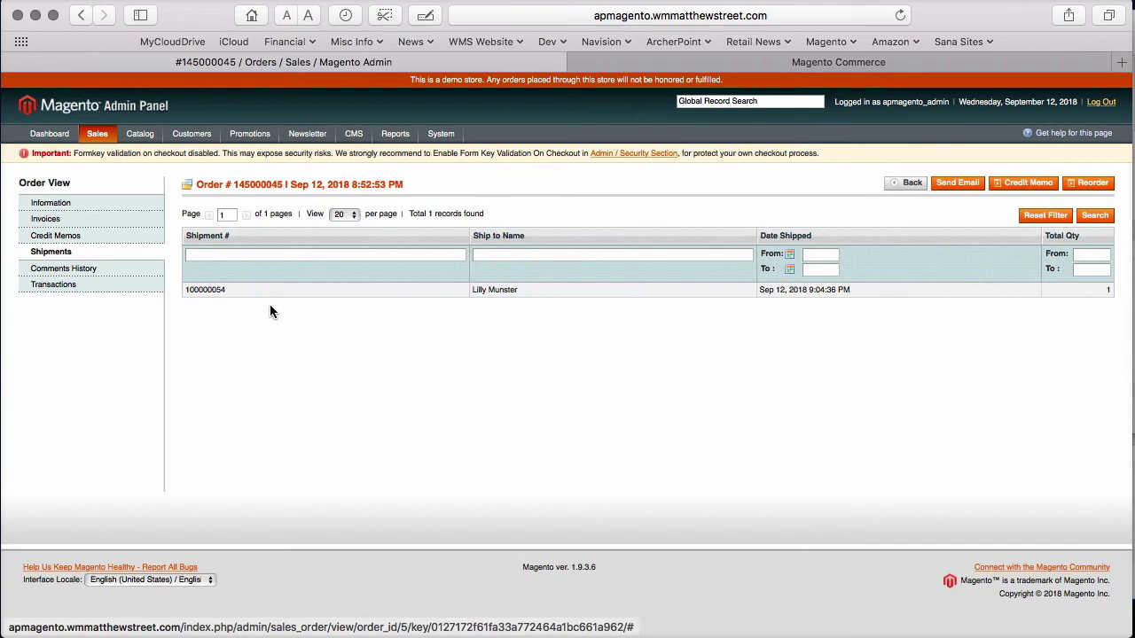
left_click(227, 291)
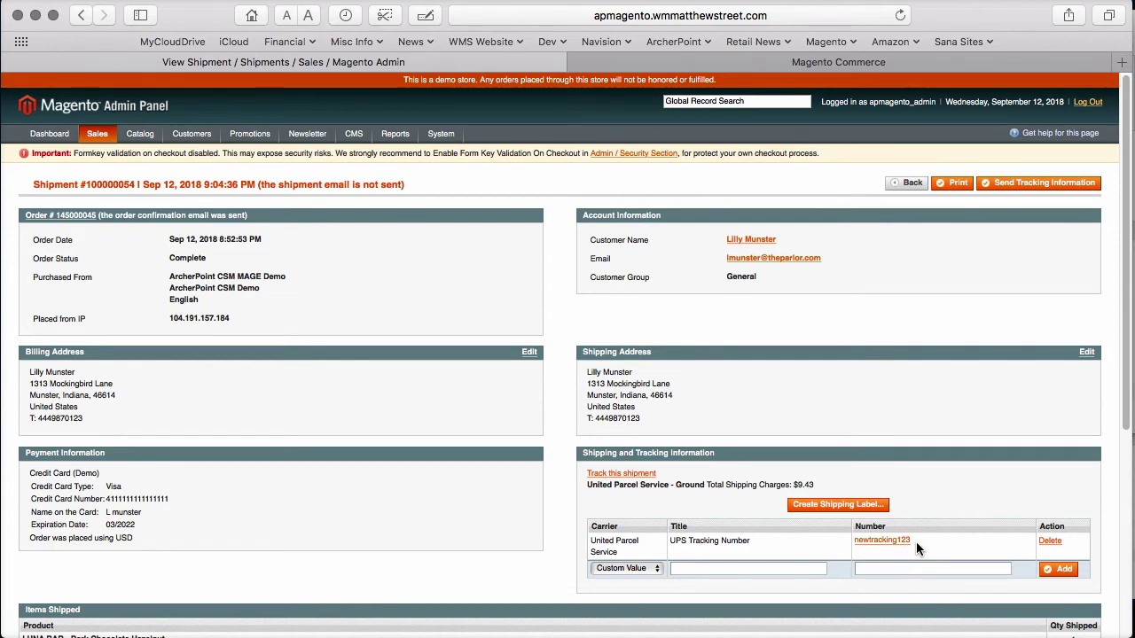
left_click(902, 180)
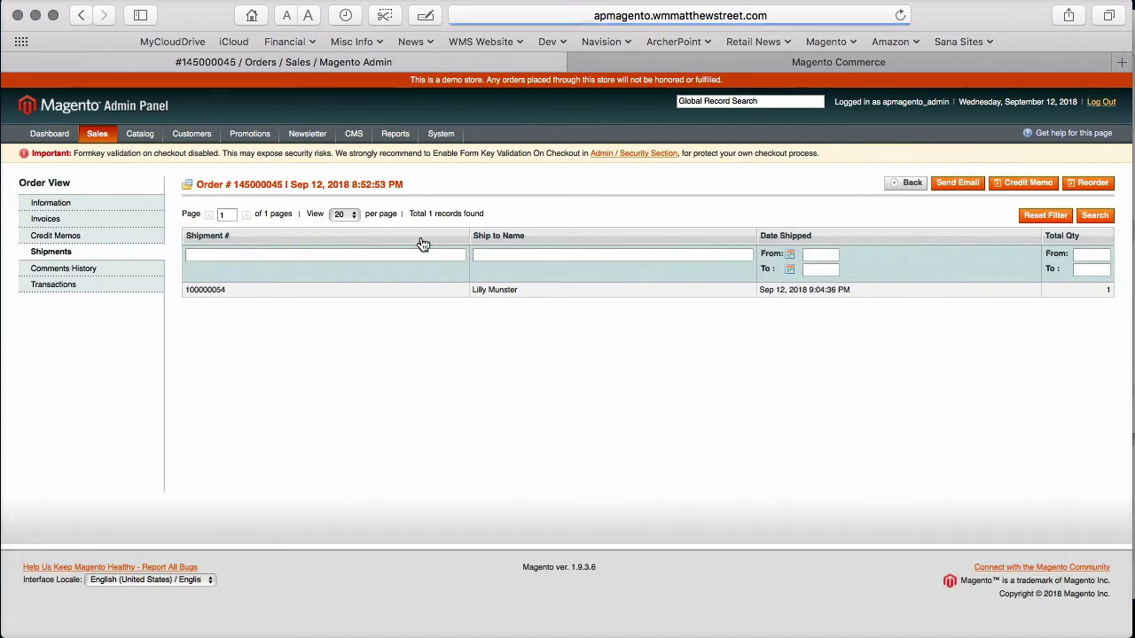
- Confirm the order's $12.65 invoice shows as Paid
left_click(76, 218)
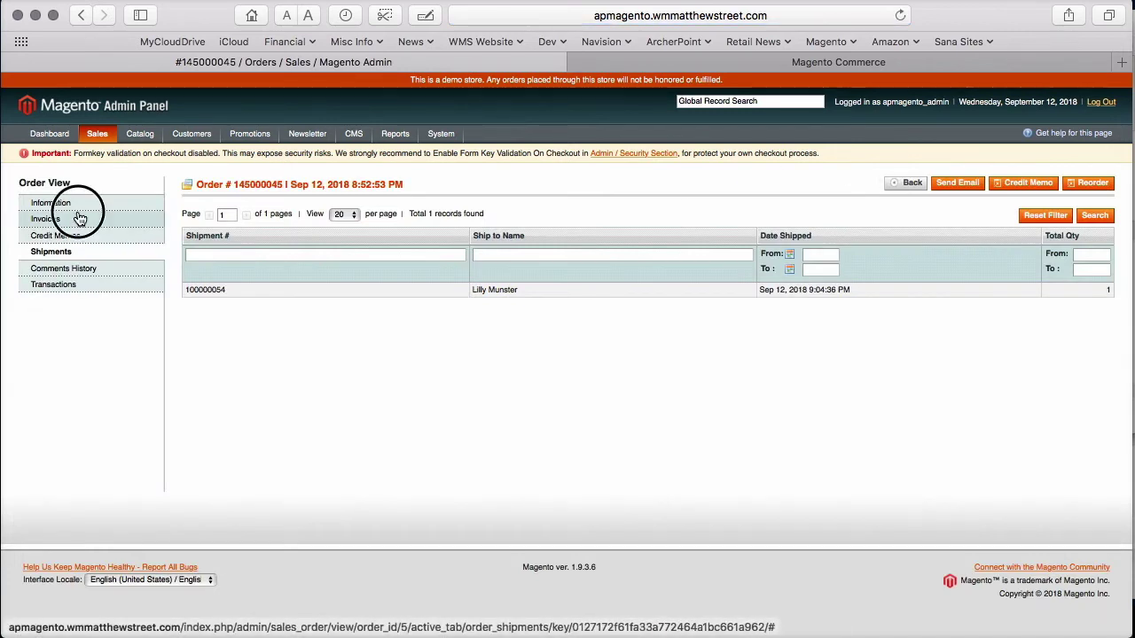
left_click(277, 289)
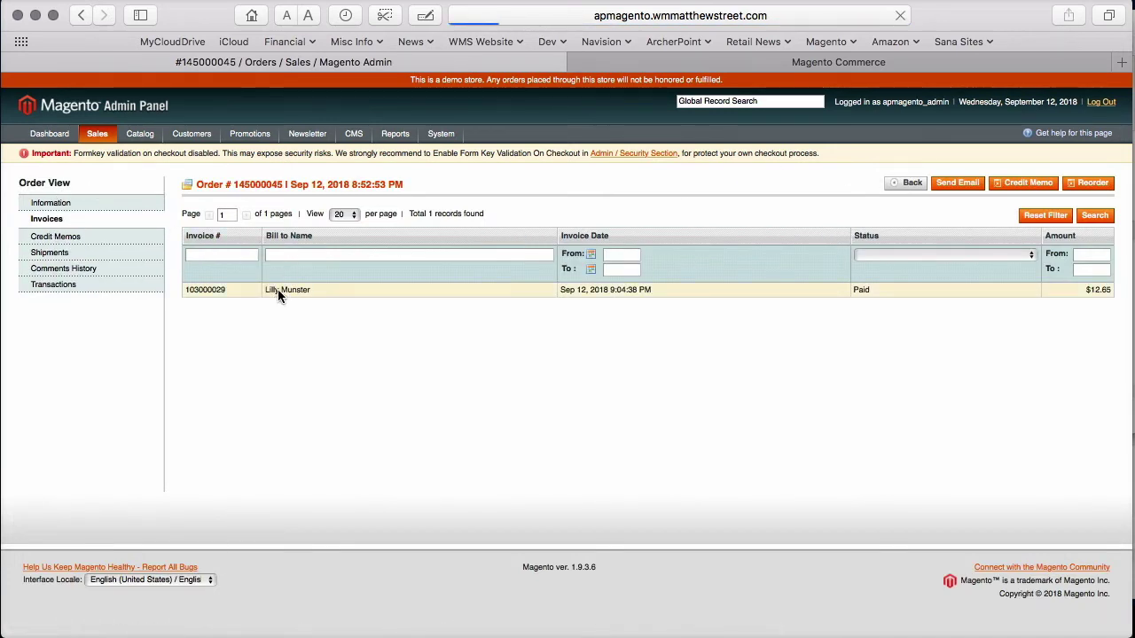
scroll(644, 470, "down", 6)
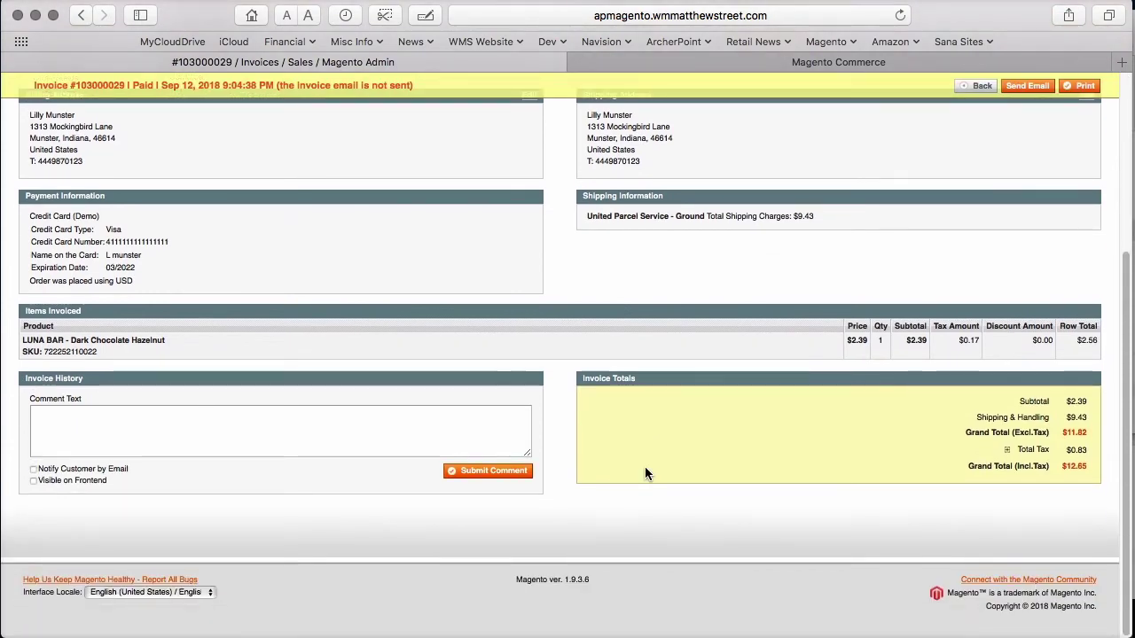
scroll(644, 466, "up", 6)
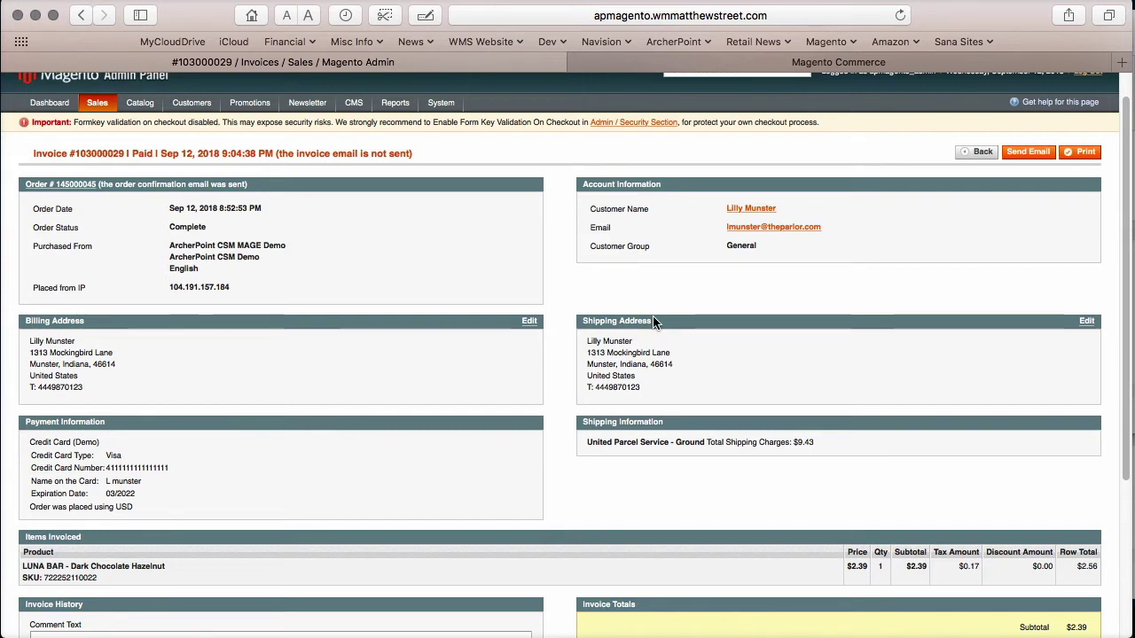
left_click(35, 15)
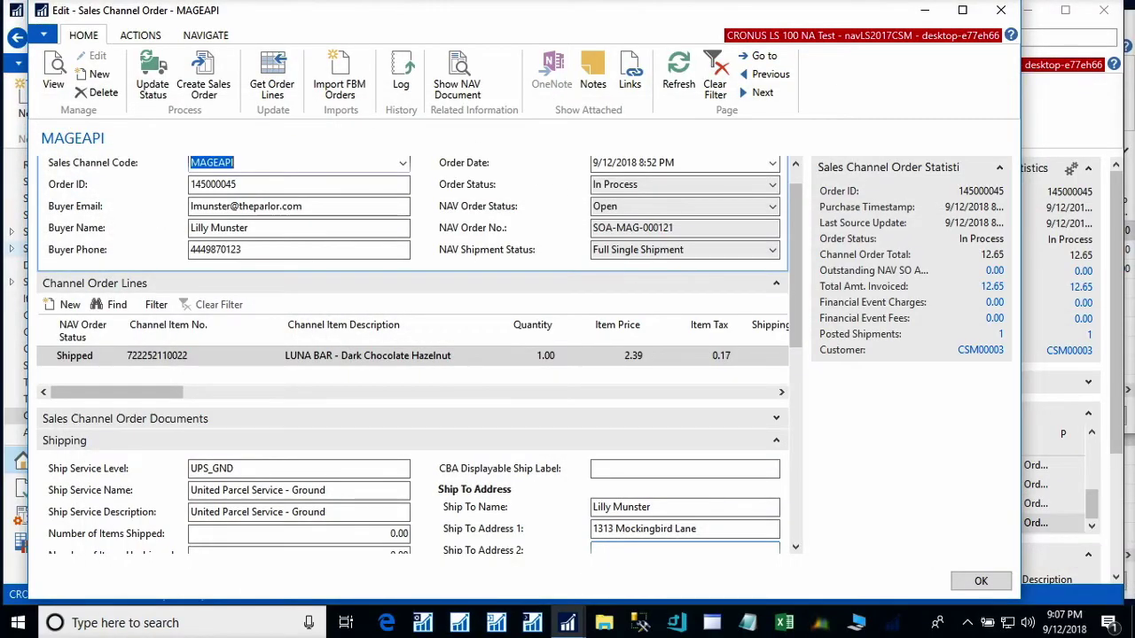
- Run the API Sets channel automation, then check order 145000045 reads Complete in Channel Orders
left_click(999, 10)
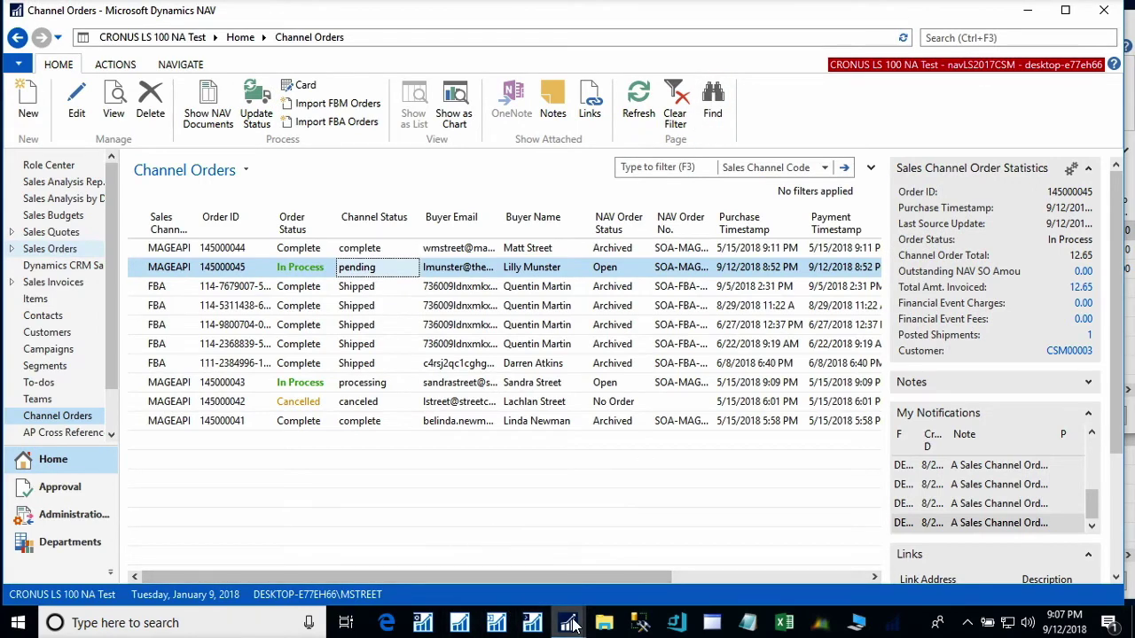
mouse_move(535, 625)
left_click(522, 550)
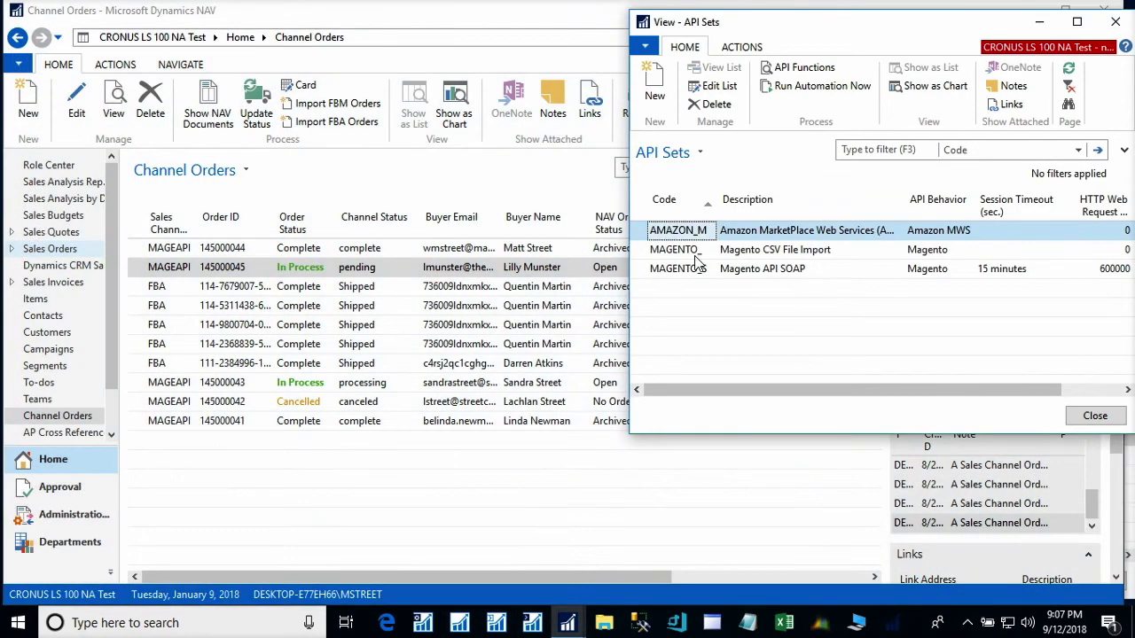
left_click(789, 86)
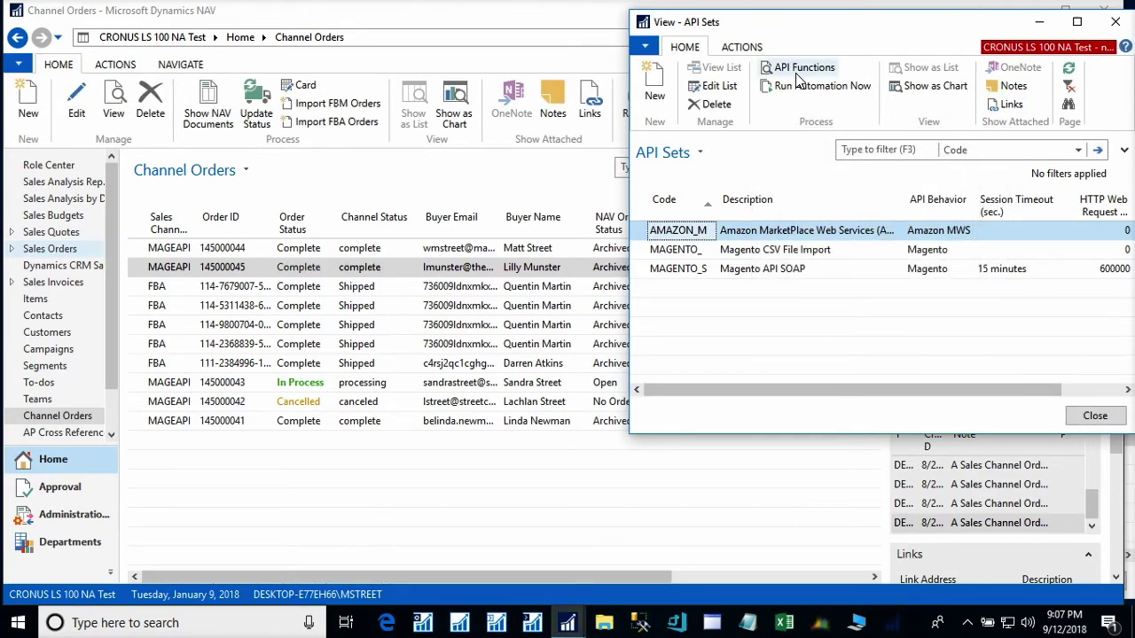
left_click(502, 20)
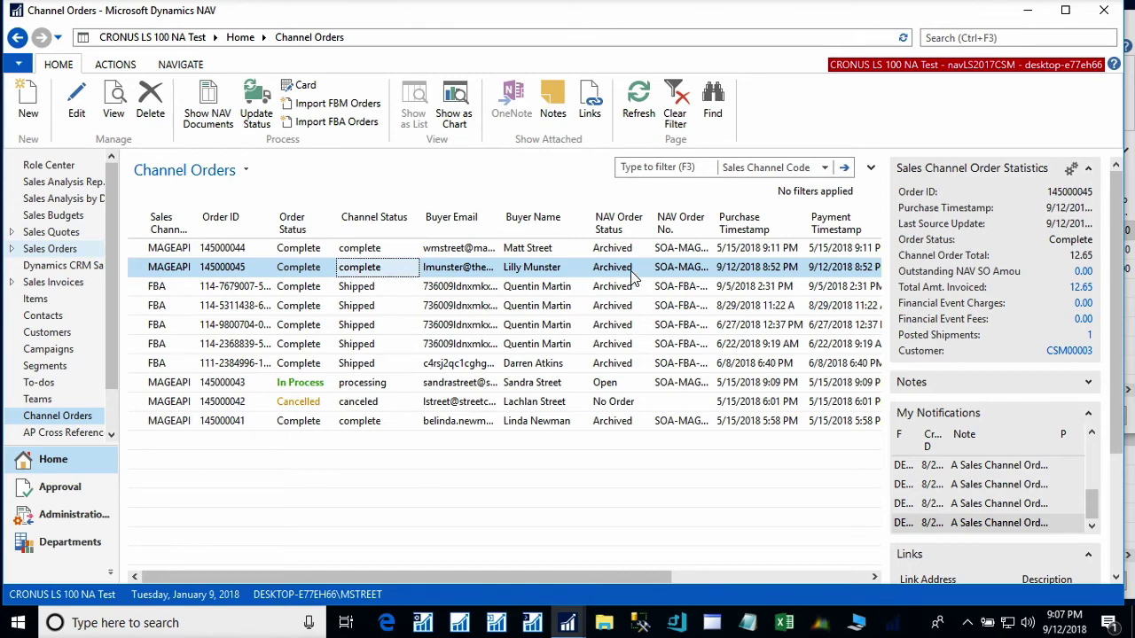
left_click(528, 273)
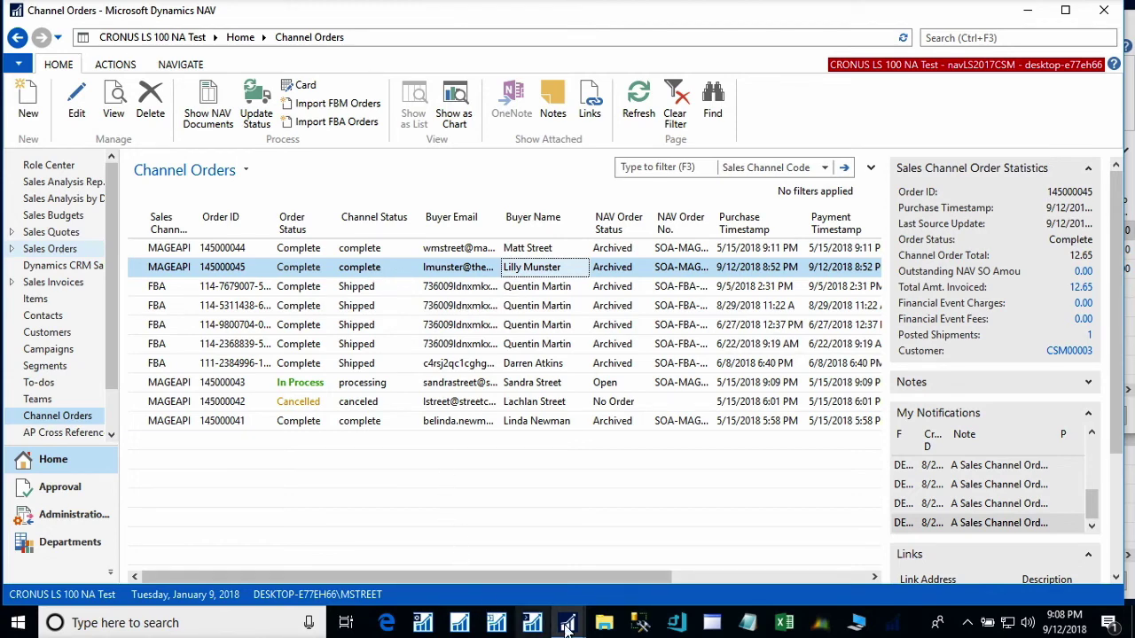
- Bring up the MAGEAPI sales channel card, moved to the upper left and enlarged
mouse_move(570, 627)
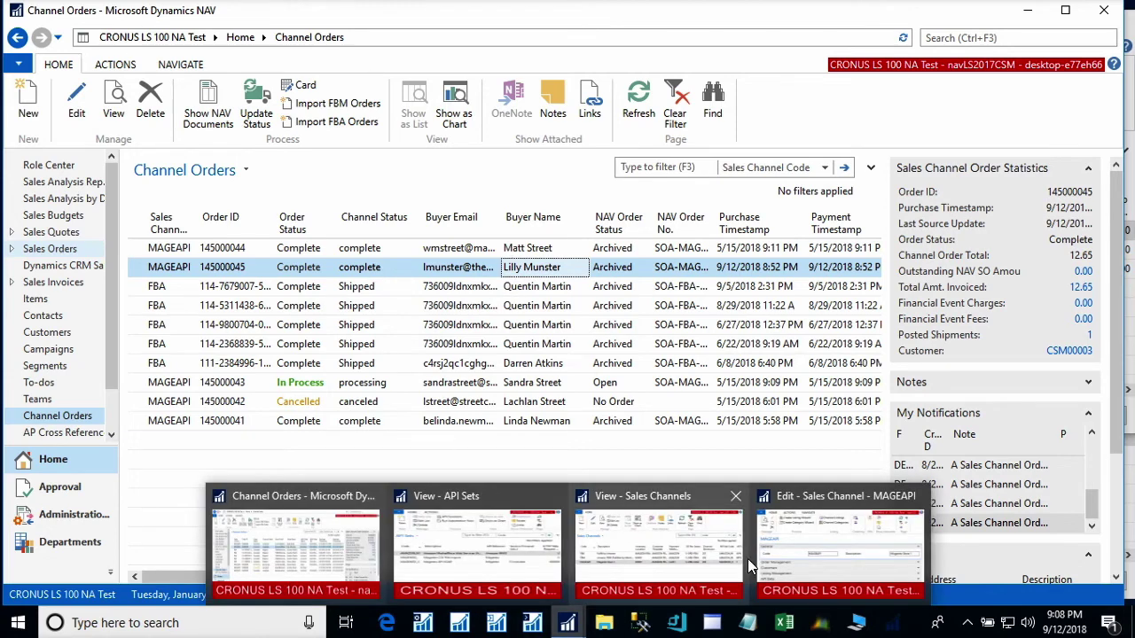
mouse_move(747, 559)
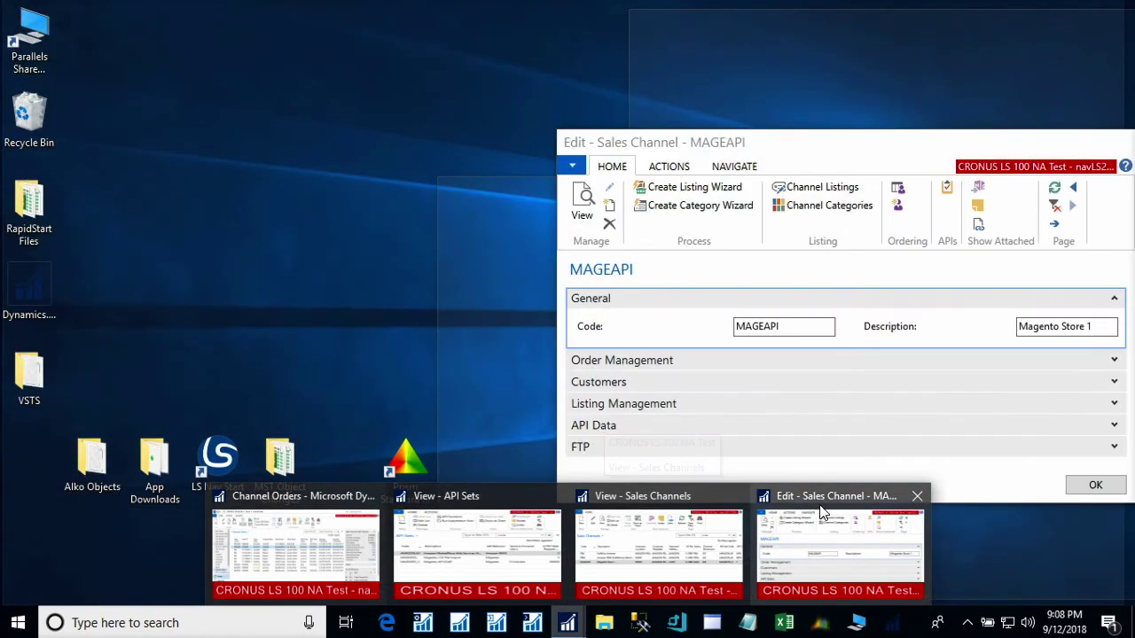
left_click(821, 503)
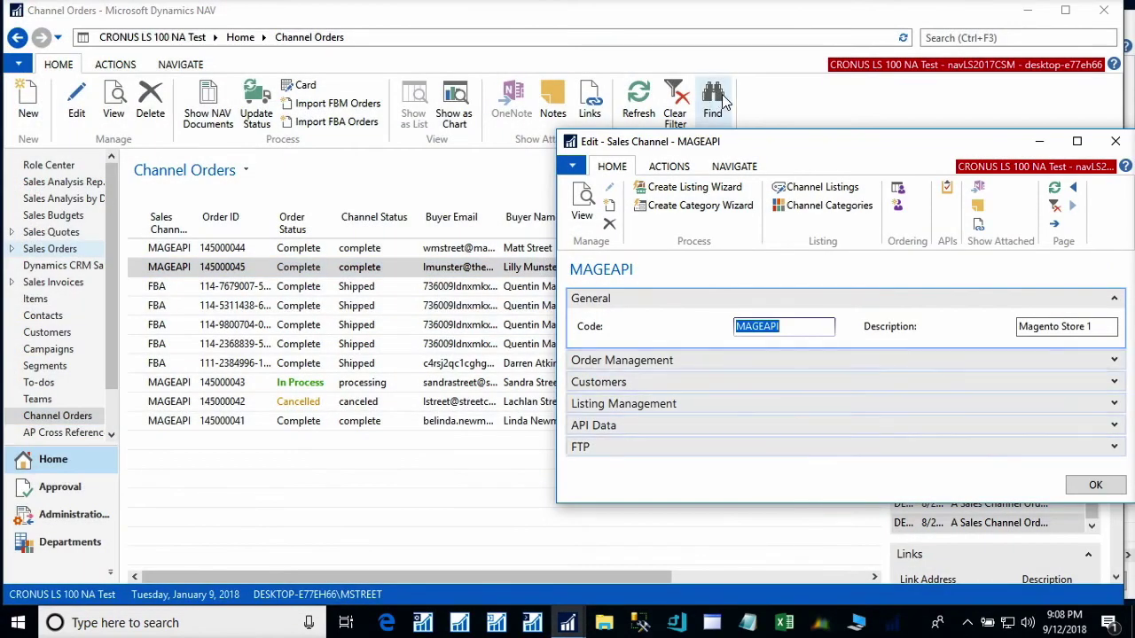
left_click_drag(690, 142, 370, 58)
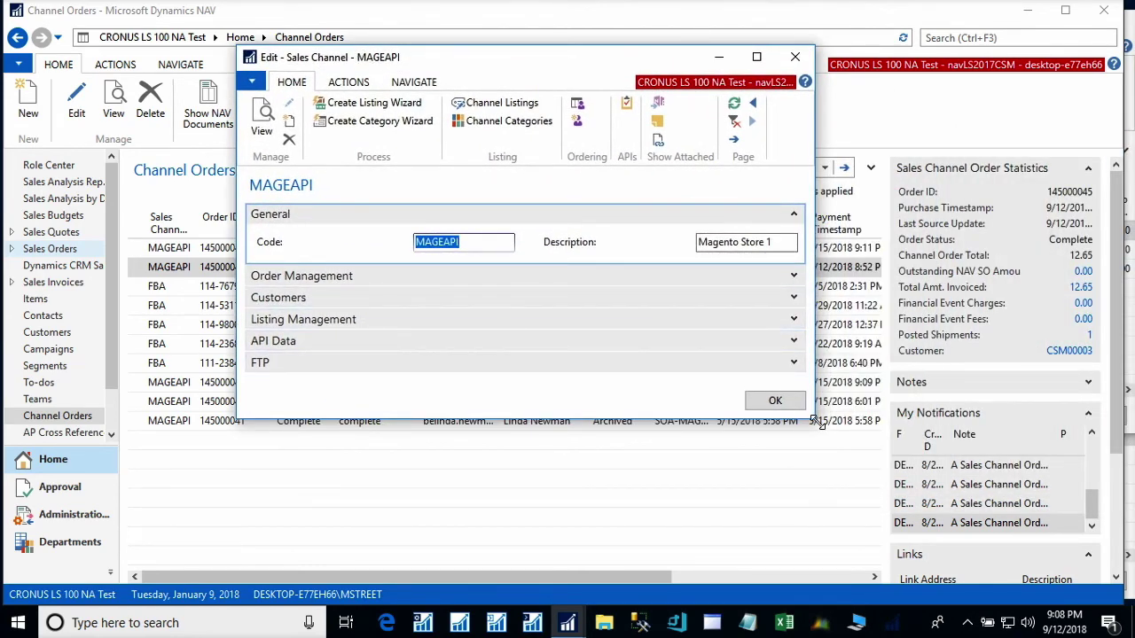
left_click_drag(813, 417, 950, 528)
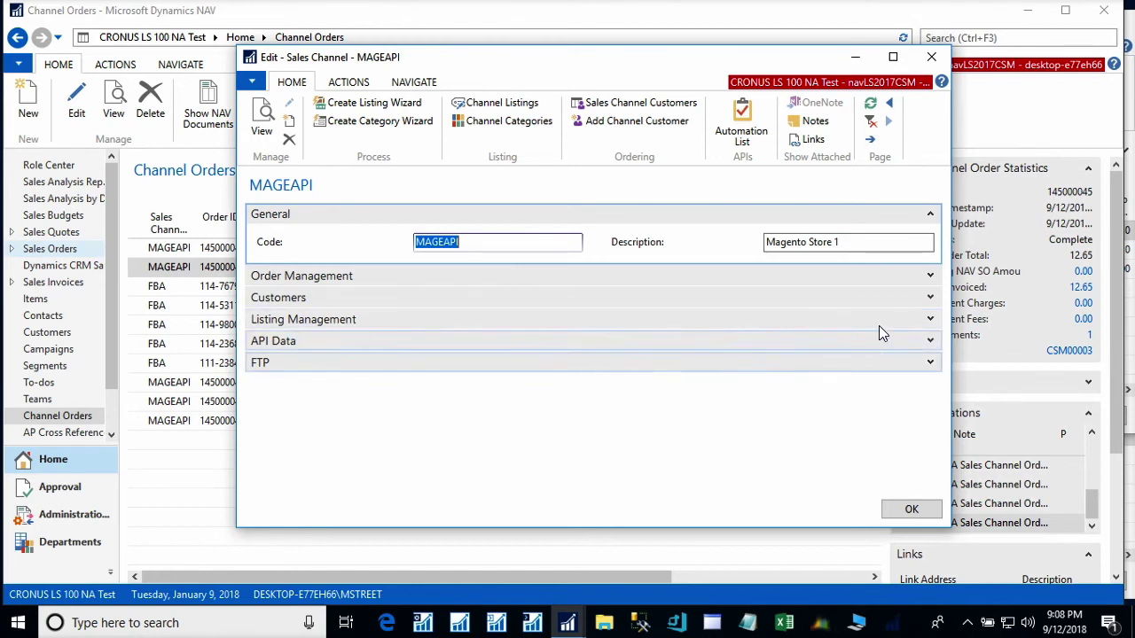
left_click(929, 297)
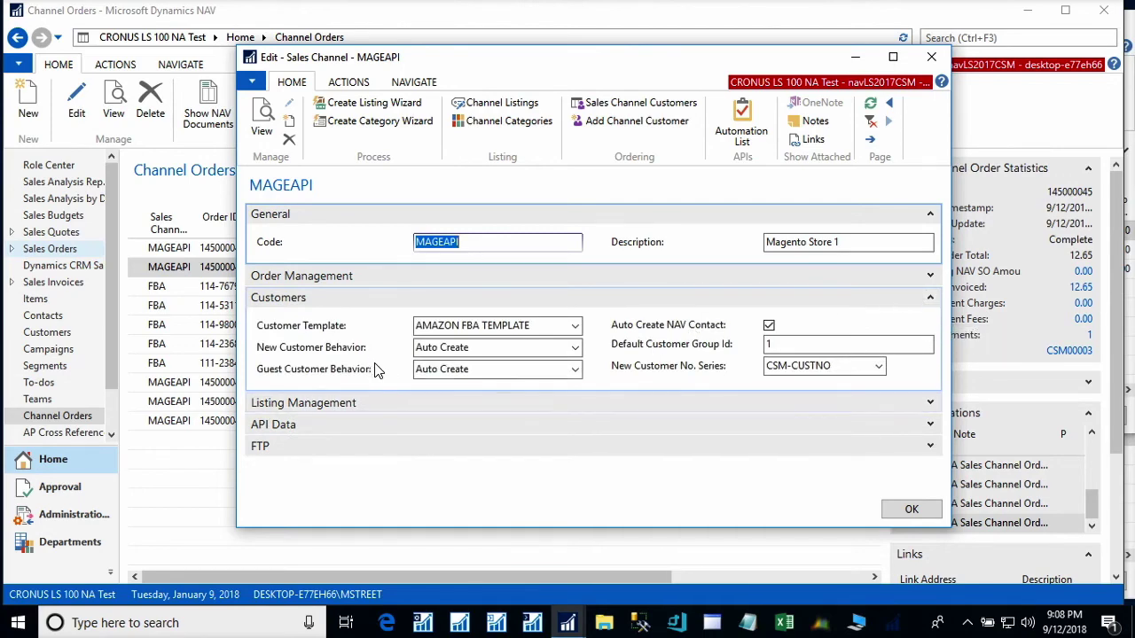
- Change Guest Customer Behavior on the MAGEAPI Customers FastTab to Sales Channel
mouse_move(285, 359)
left_click(574, 376)
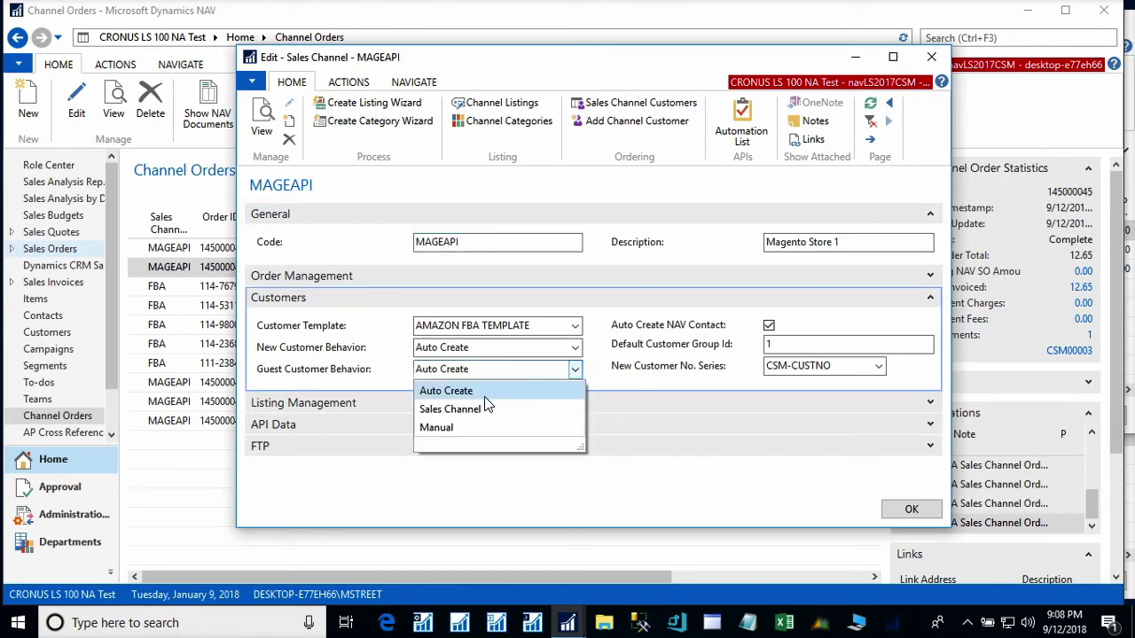
left_click(479, 409)
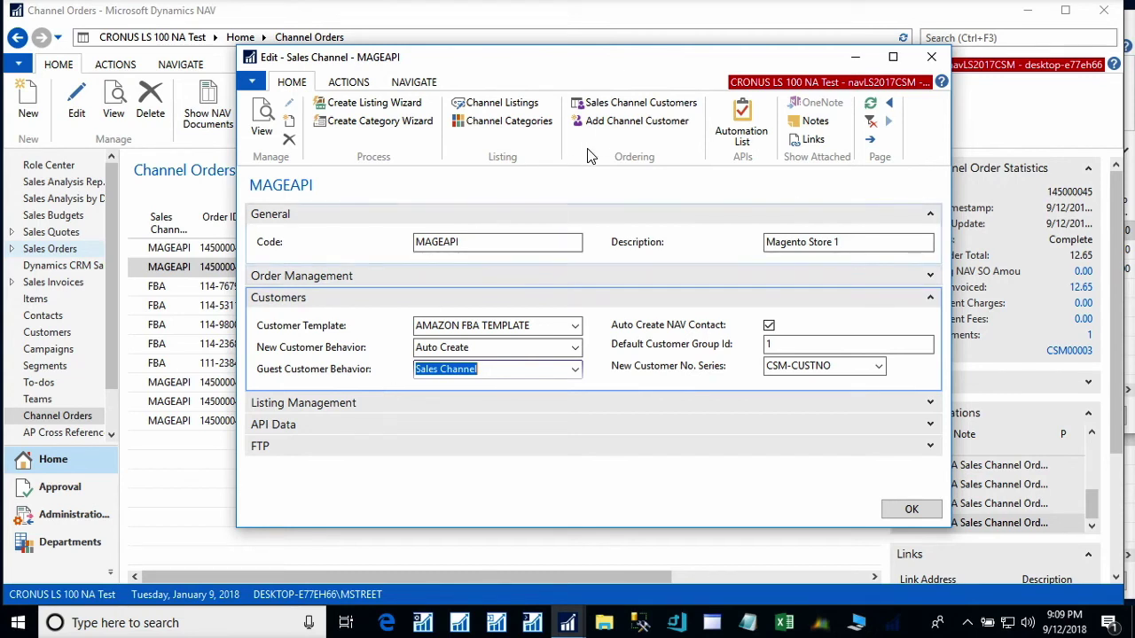
left_click(605, 108)
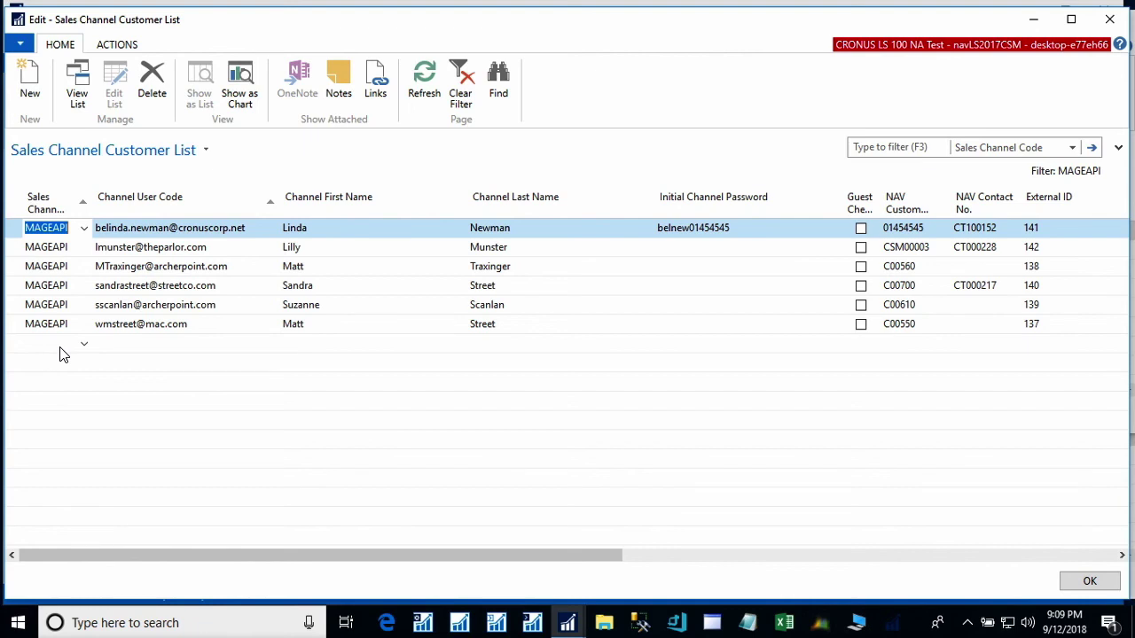
- Show the ACTIONS ribbon with Send To Channel for the MAGEAPI customer list
left_click(117, 44)
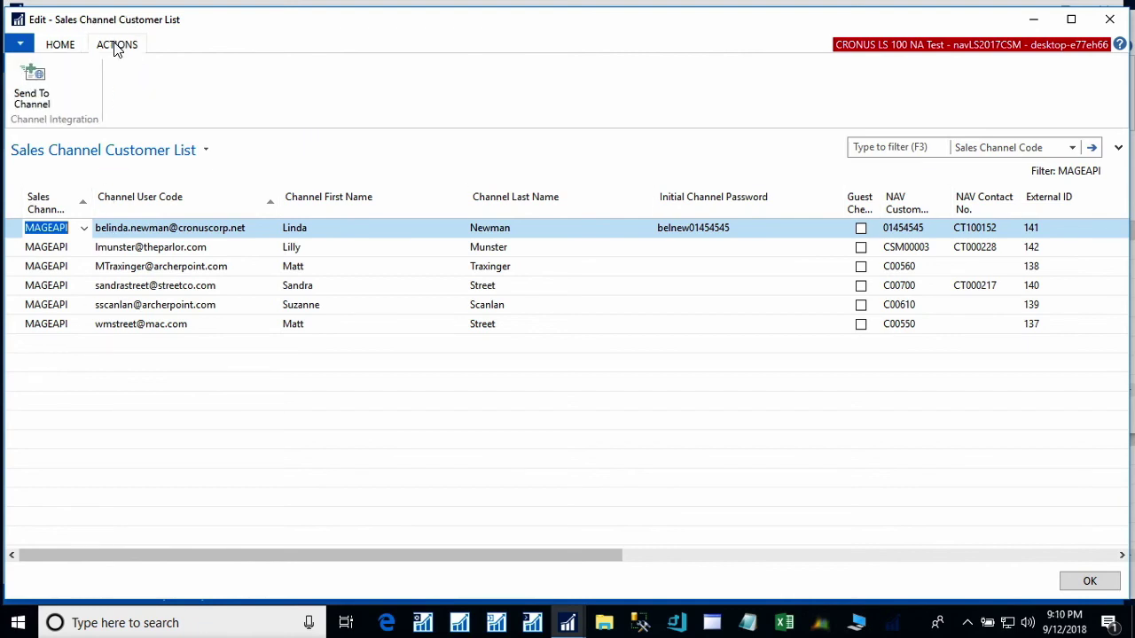